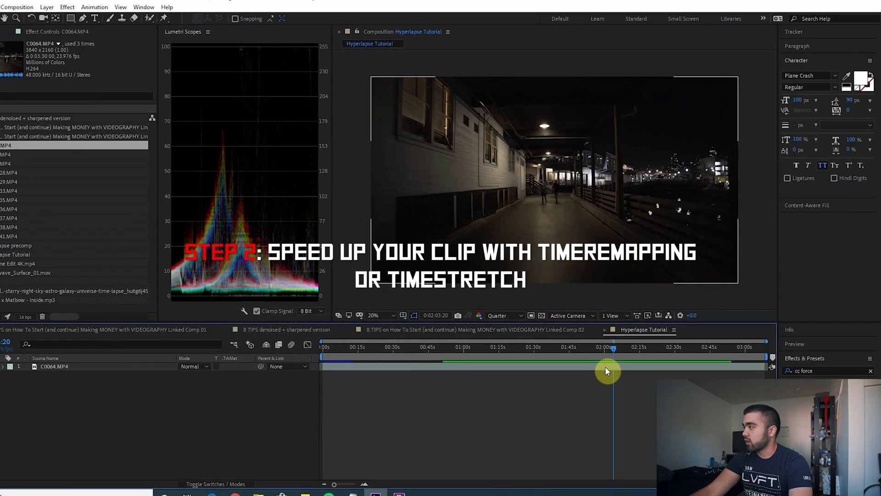
Time-stretch the C0064.MP4 layer with a stretch factor of 4, holding the layer in-point in place.
right_click(614, 360)
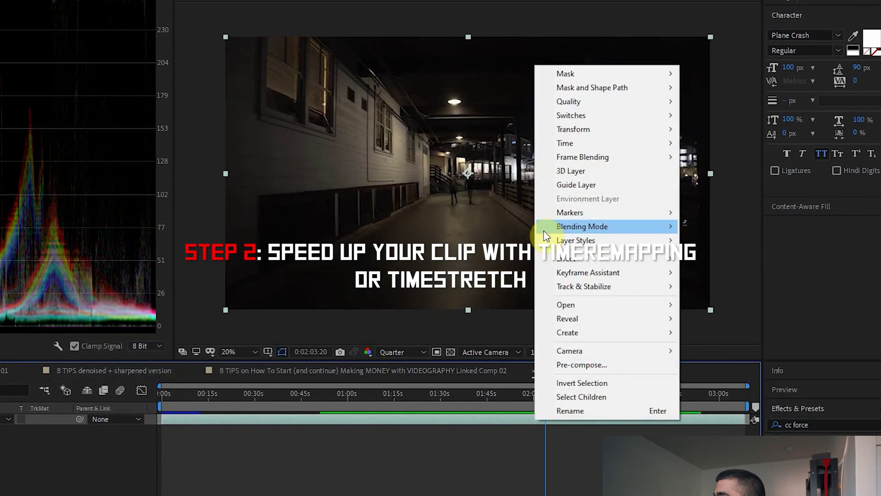
mouse_move(650, 161)
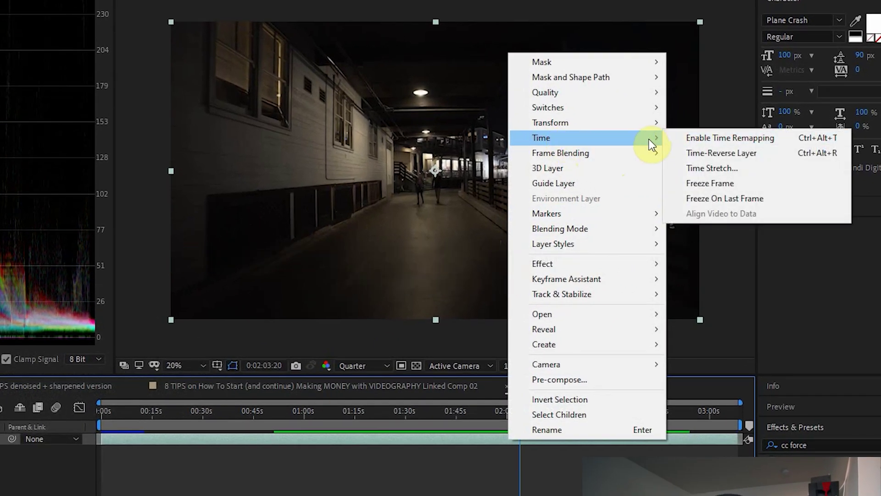
click(711, 170)
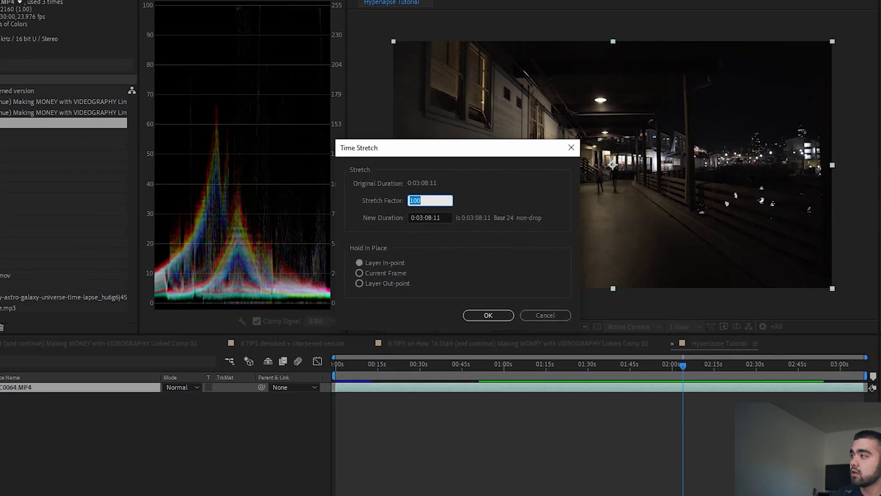
text(4)
key(Return)
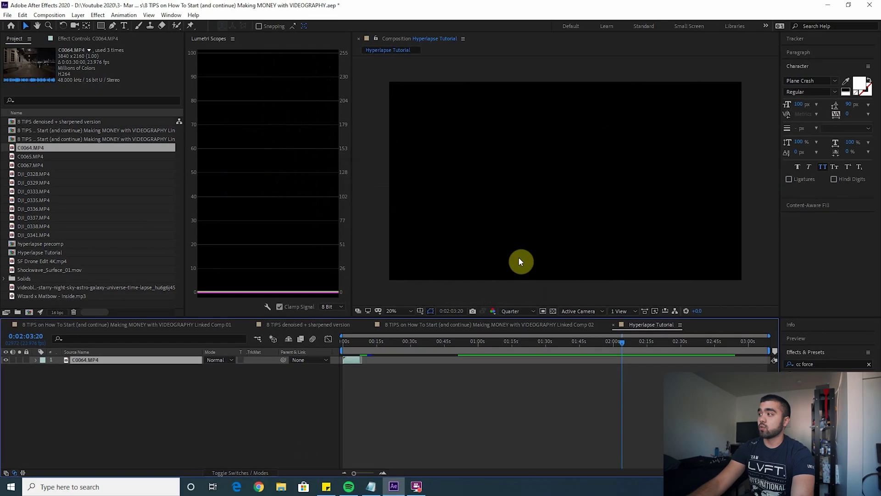
Trim the composition to a work area ending at 0:00:07:12 and preview the sped-up clip from the start.
drag(350, 344, 340, 345)
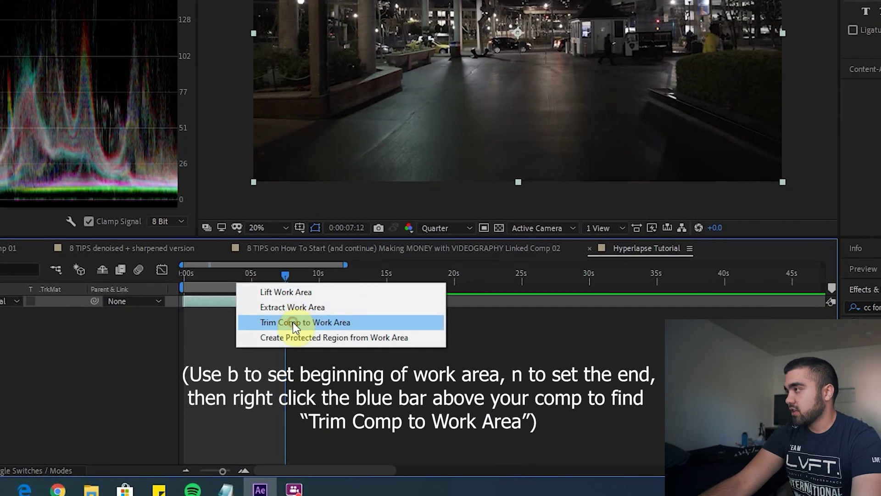
click(293, 322)
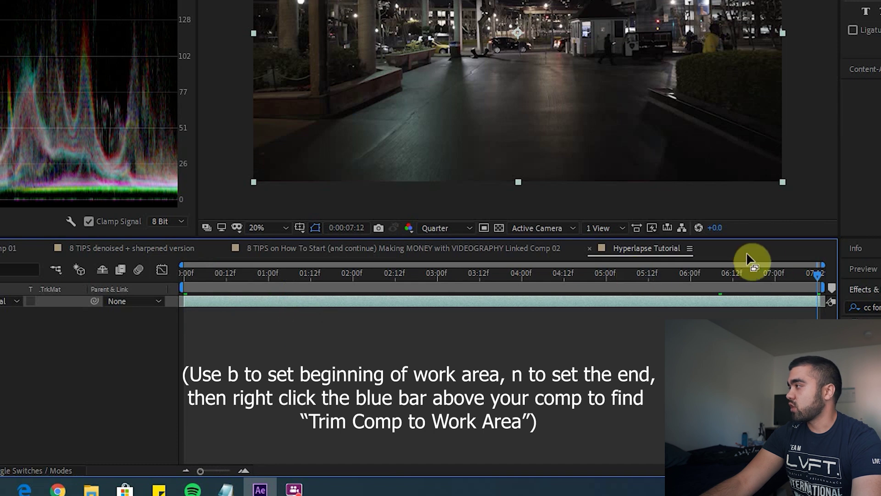
key(Home)
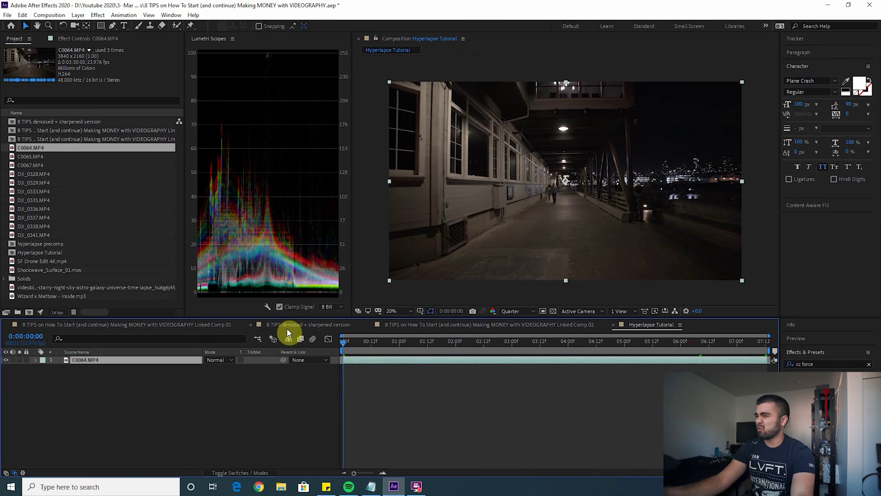
key(space)
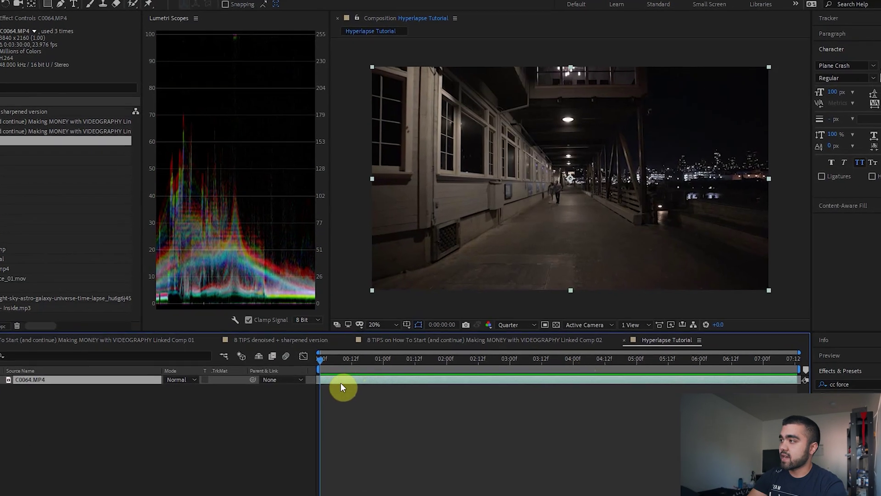
Time-reverse the C0064.MP4 layer and preview the reversed playback.
right_click(362, 360)
mouse_move(392, 166)
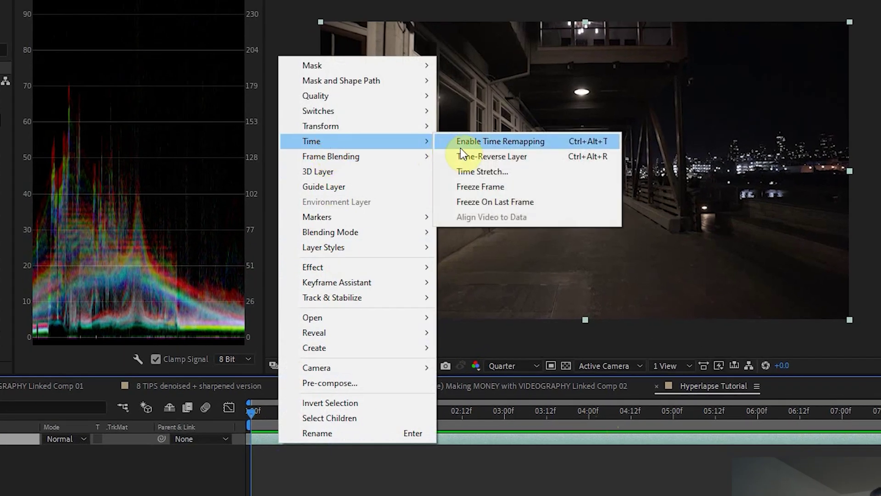
click(482, 156)
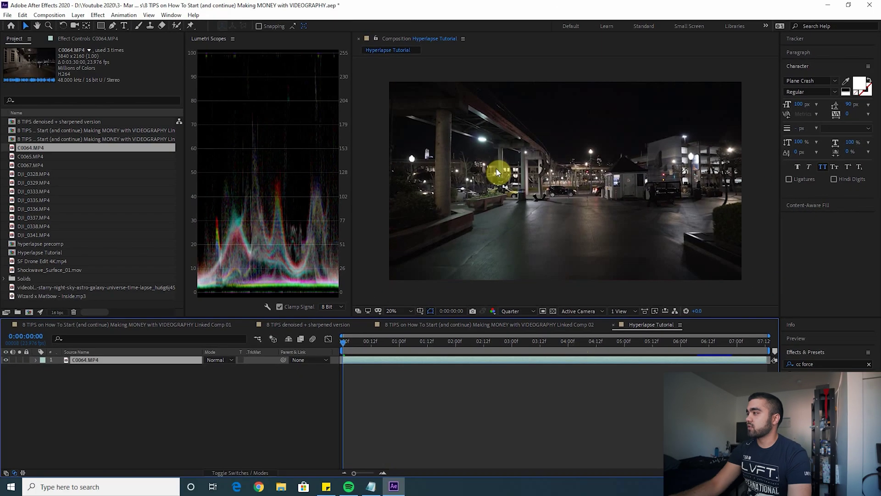
key(space)
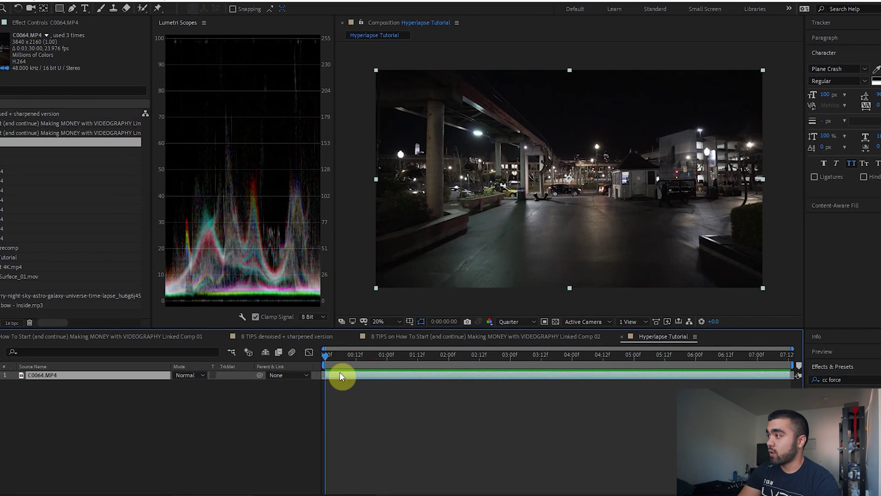
Pre-compose the C0064.MP4 layer as "base hyperlapse", moving all attributes into the new composition.
right_click(356, 359)
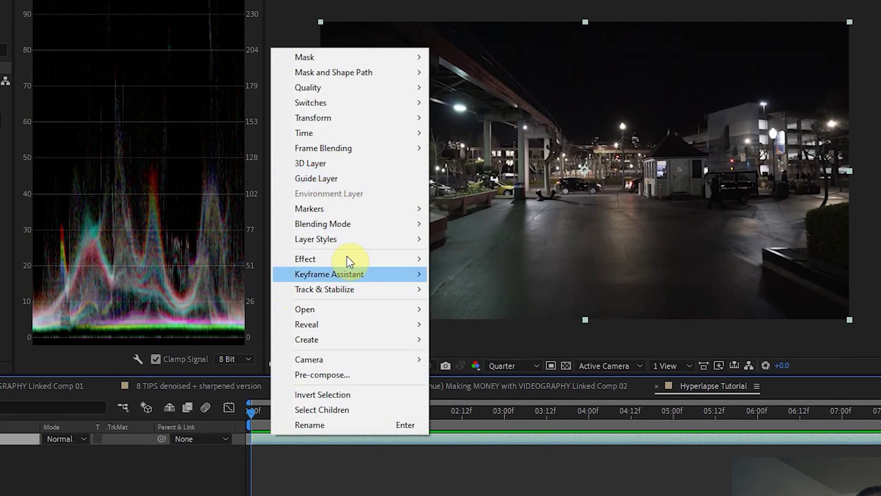
click(339, 375)
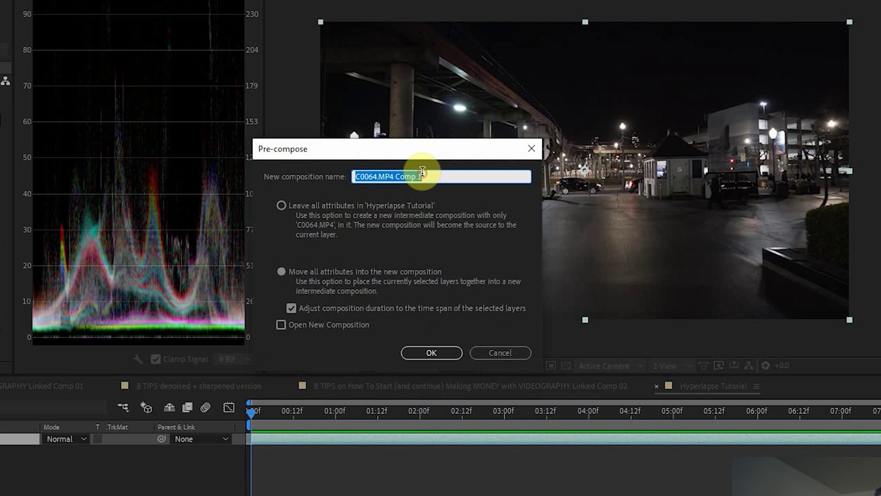
text(base hyperlapse)
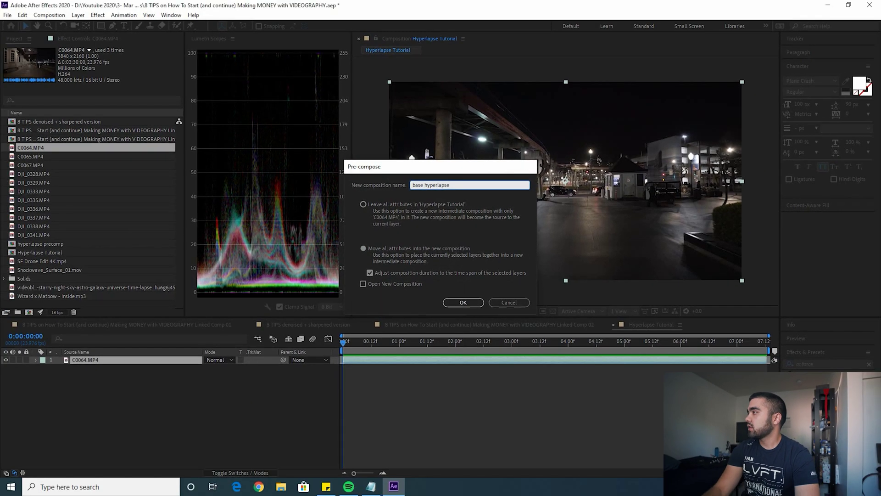
key(Return)
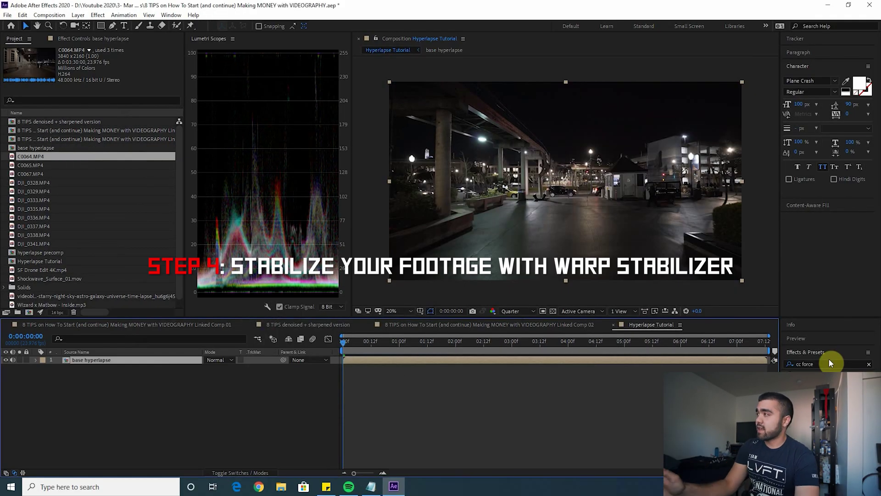
Find the Warp Stabilizer effect and apply it to the base hyperlapse layer.
triple_click(829, 363)
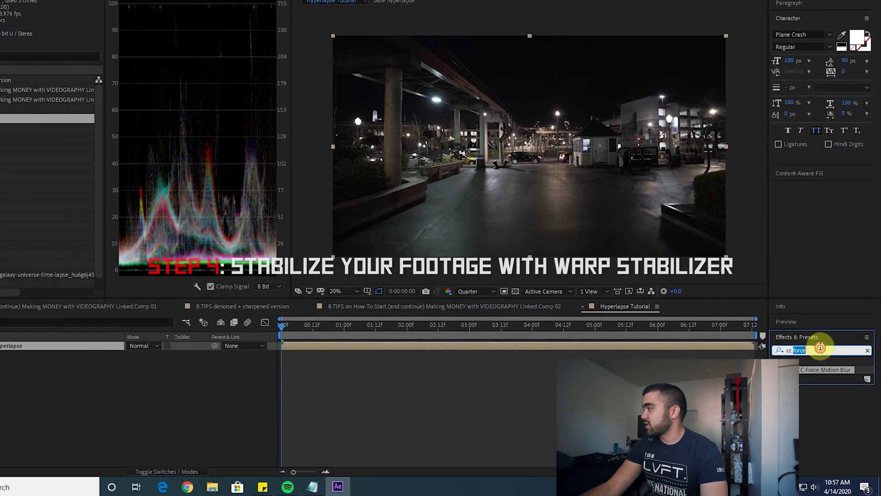
text(warp stabilizer)
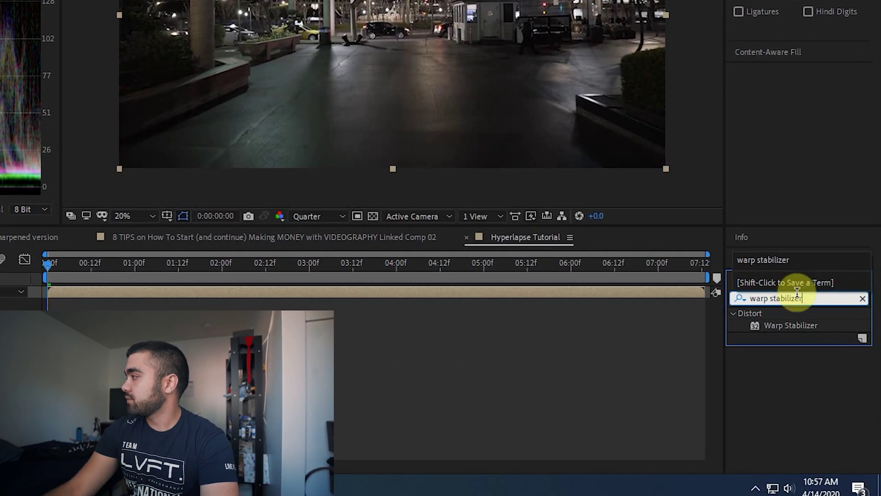
drag(257, 298, 258, 299)
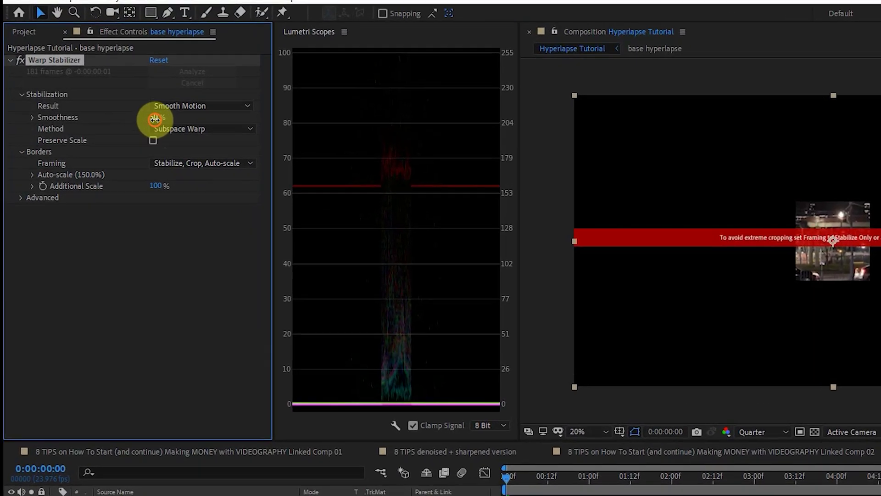
Set the Warp Stabilizer smoothness to 5% and preview the stabilized clip.
click(154, 119)
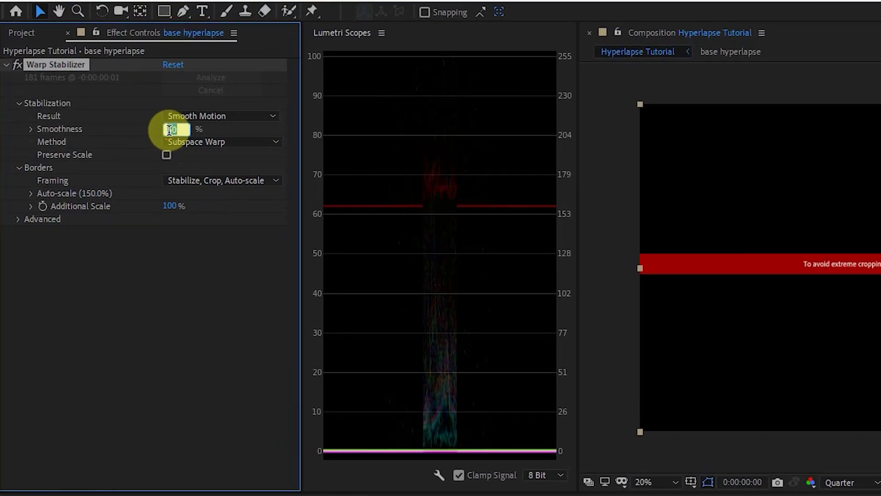
text(5)
key(Return)
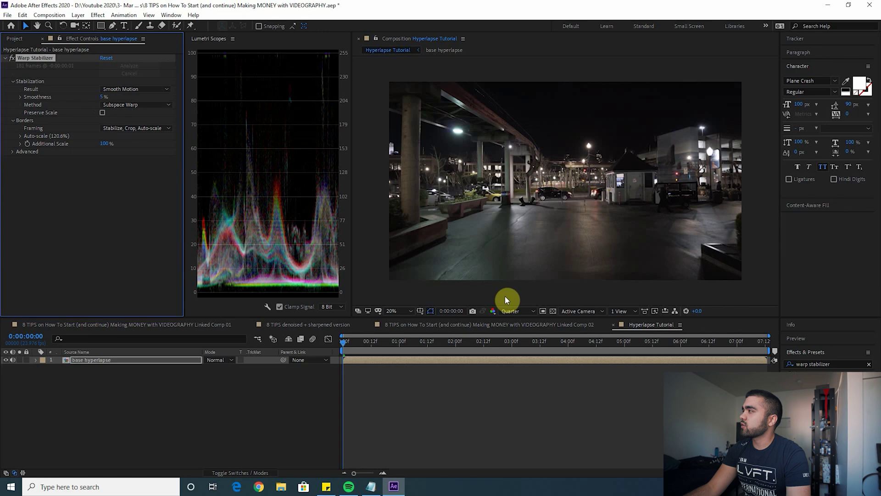
key(space)
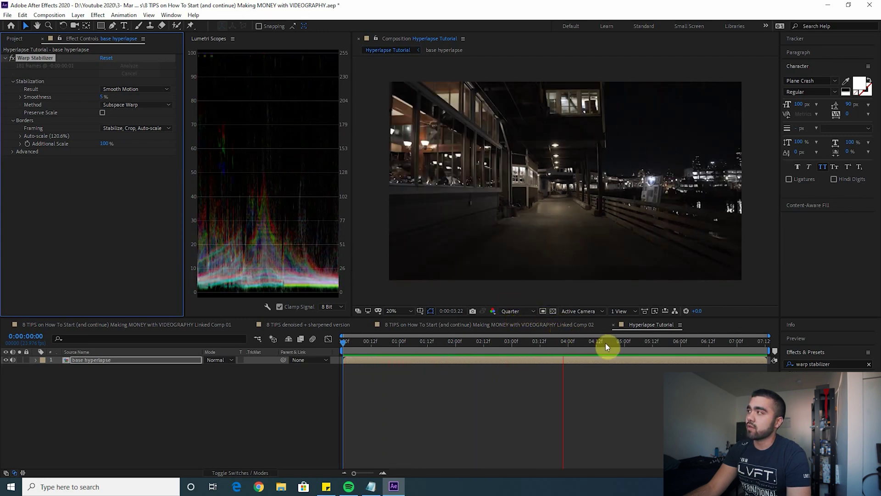
key(space)
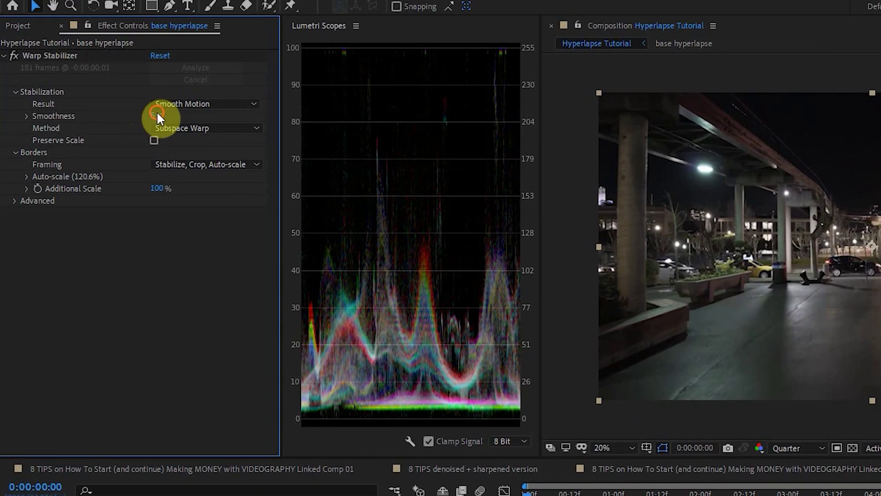
Set the Warp Stabilizer smoothness to 1% and preview the clip again.
click(156, 116)
text(1)
key(Return)
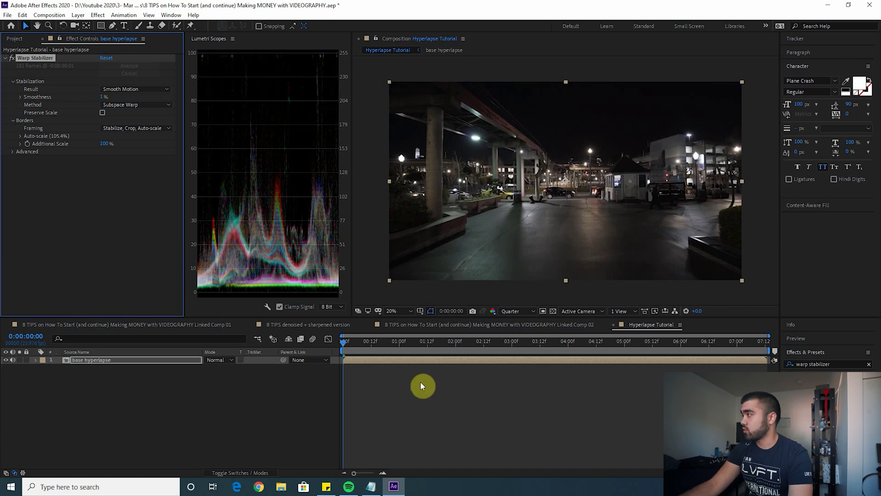
key(space)
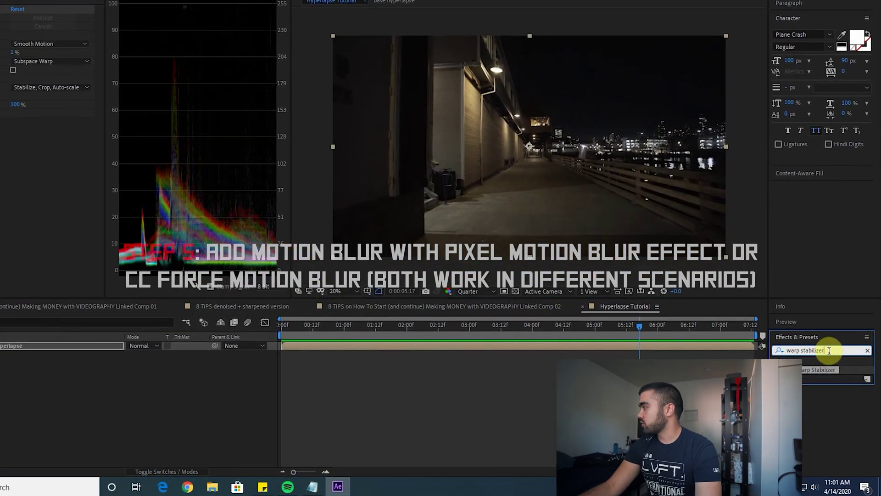
Apply the Pixel Motion Blur effect to the base hyperlapse layer and preview the clip from the start.
click(834, 364)
text(p)
text(ixel motion)
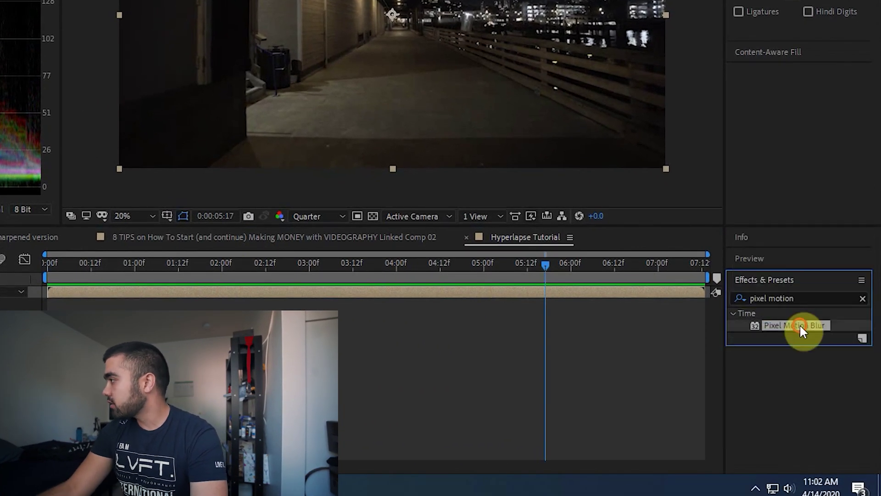
drag(799, 324, 487, 294)
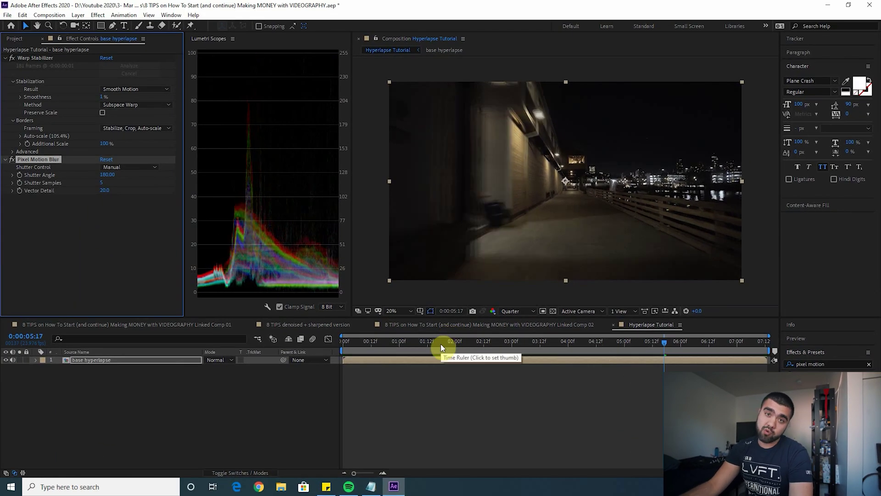
click(344, 341)
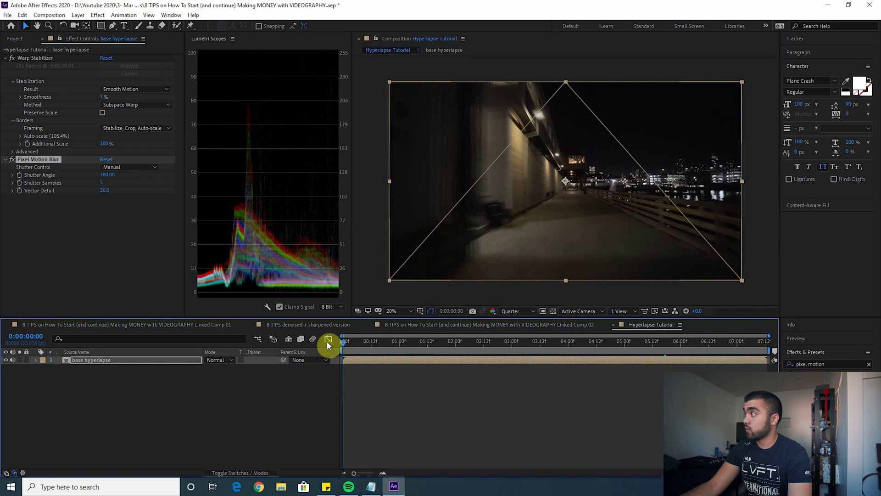
key(space)
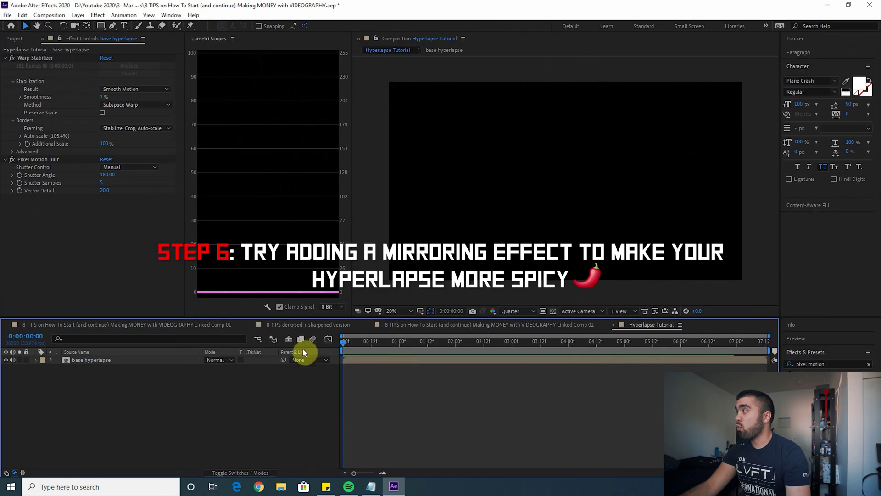
key(space)
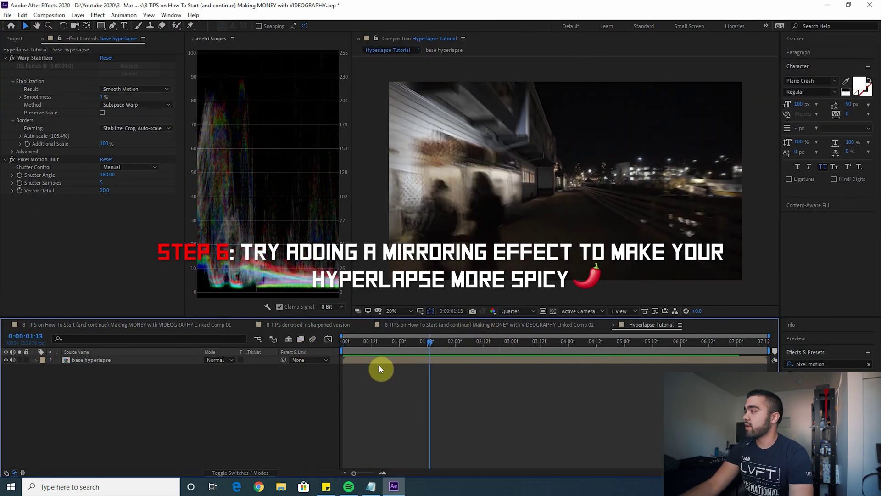
click(342, 341)
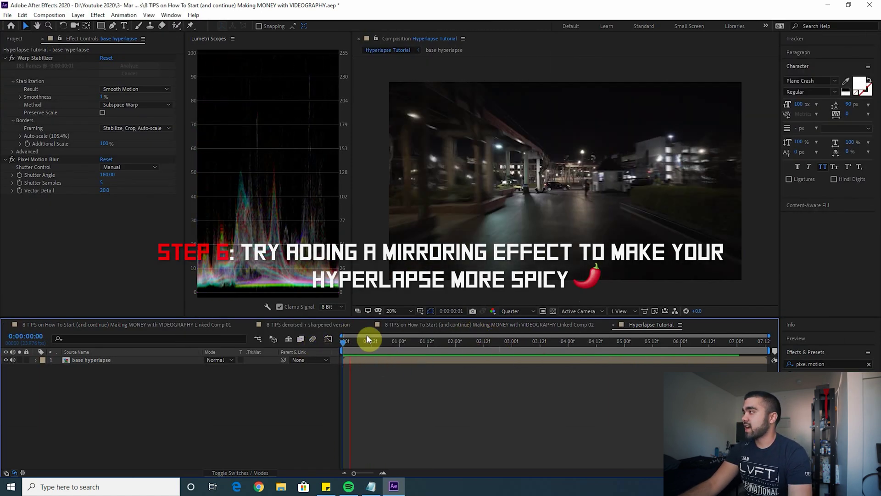
key(space)
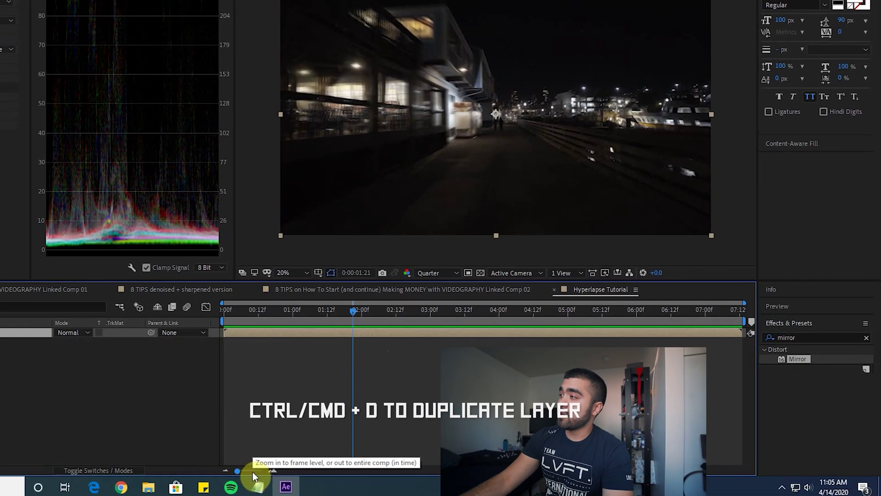
Duplicate the base hyperlapse layer, apply the Mirror effect to the upper copy and park the playhead at 0:00:01:22.
key(ctrl+d)
click(809, 363)
drag(778, 329, 251, 302)
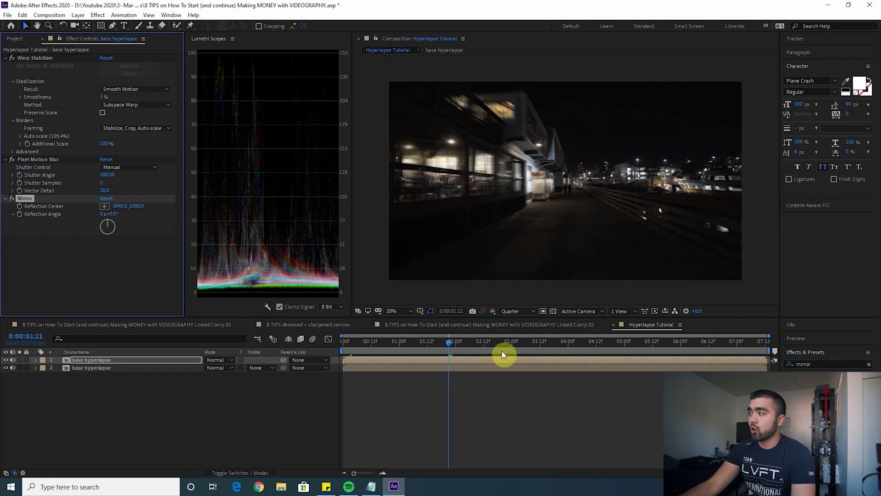
key(space)
click(450, 342)
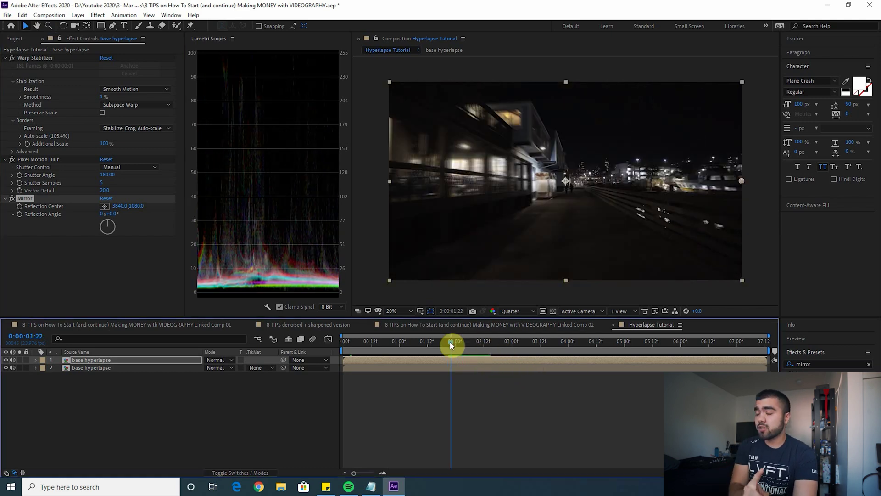
Move the Mirror effect's horizontal reflection center to about 1922 and scrub back to 0:00:01:12 to check the symmetry.
drag(124, 210, 5, 209)
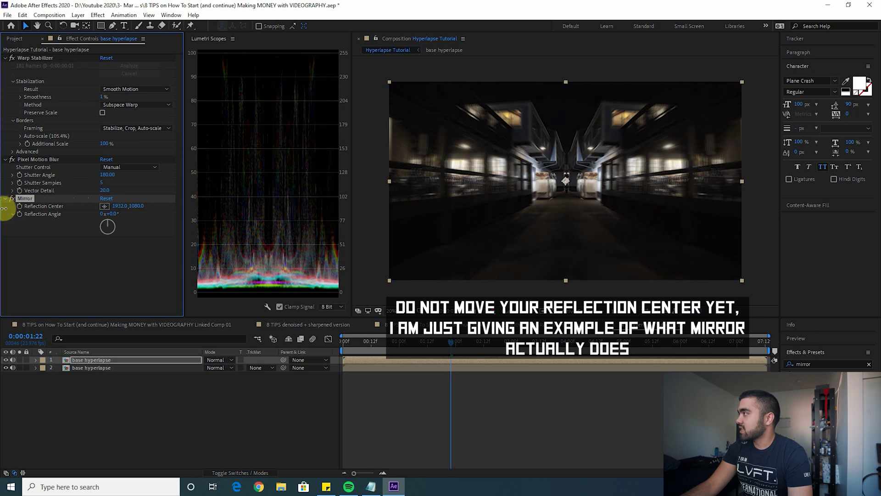
drag(423, 342, 427, 348)
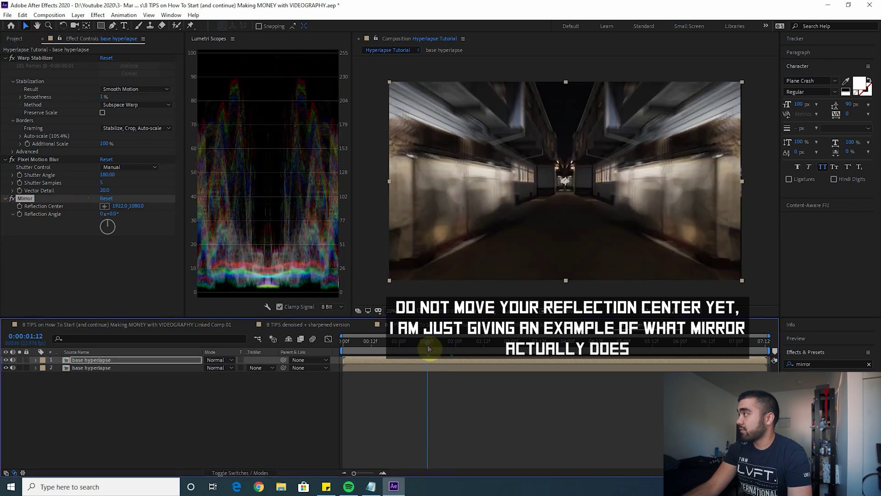
Keyframe the Mirror effect's horizontal reflection center from 3840 at 0:00:01:21 to 1800 at 0:00:02:08.
key(space)
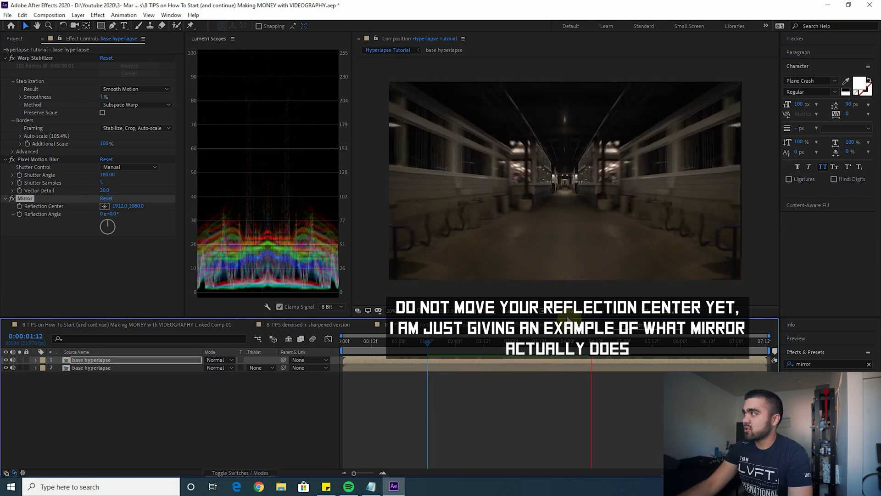
drag(493, 339, 445, 343)
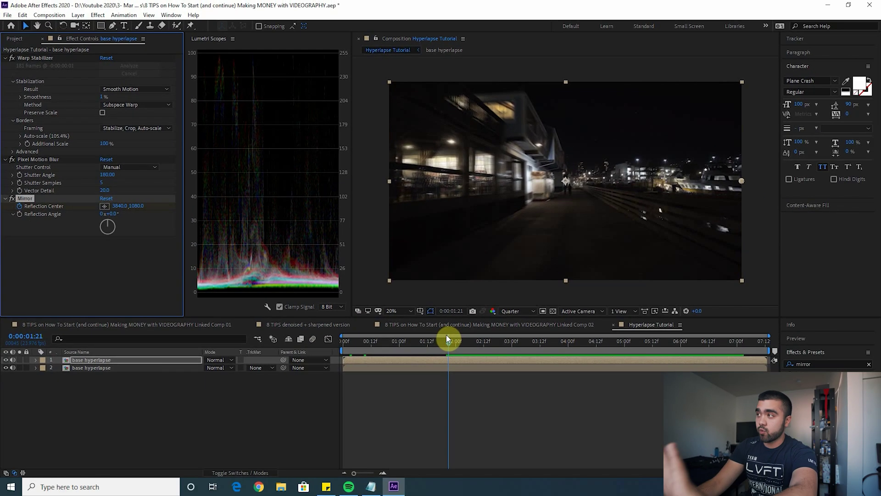
drag(450, 341, 476, 343)
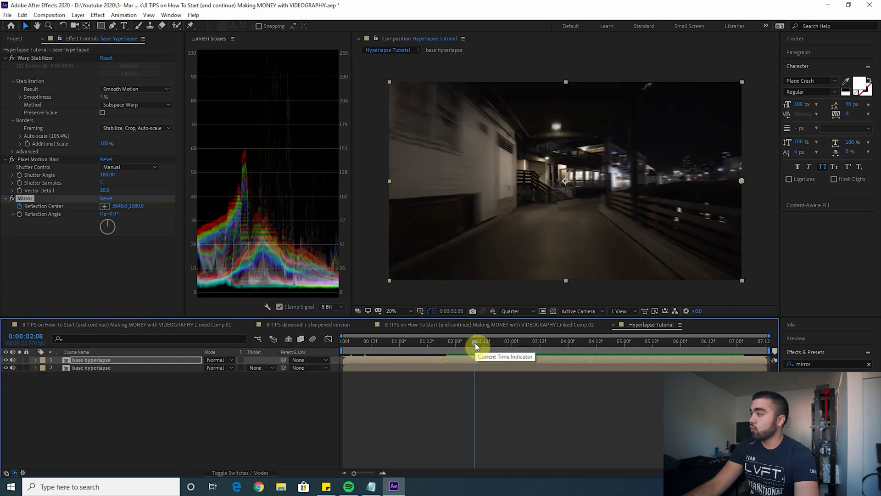
key(u)
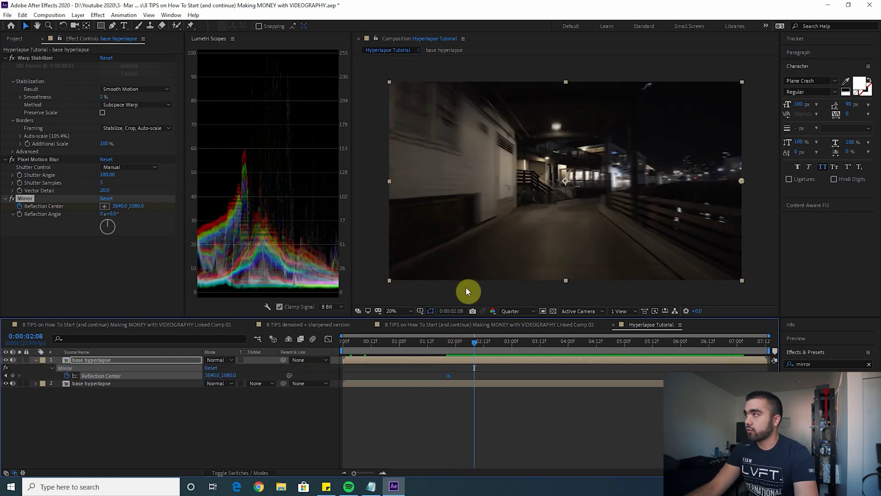
drag(115, 209, 64, 208)
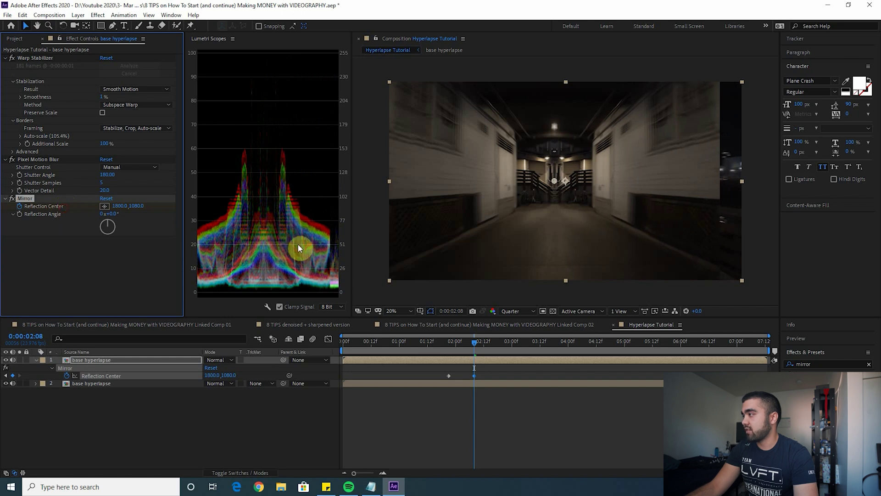
Preview the mirror transition from 0:00:01:21 and scrub through the rest of the clip to check the symmetry.
click(448, 346)
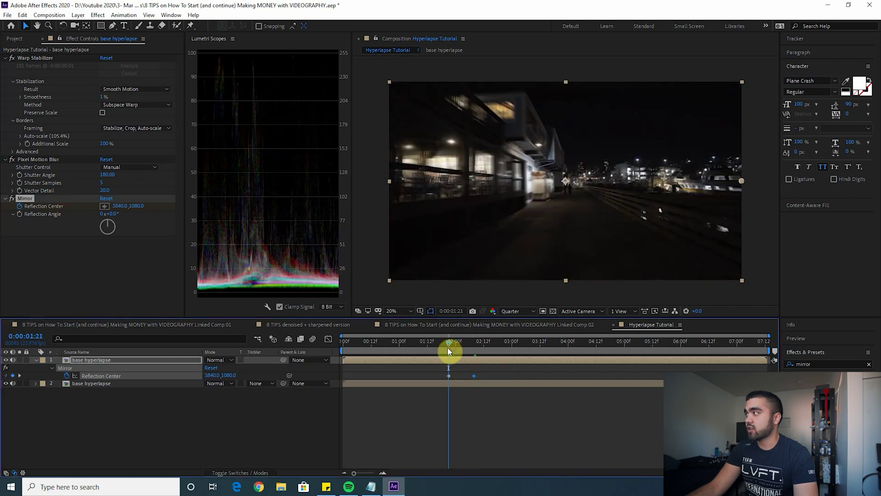
key(space)
key(space)
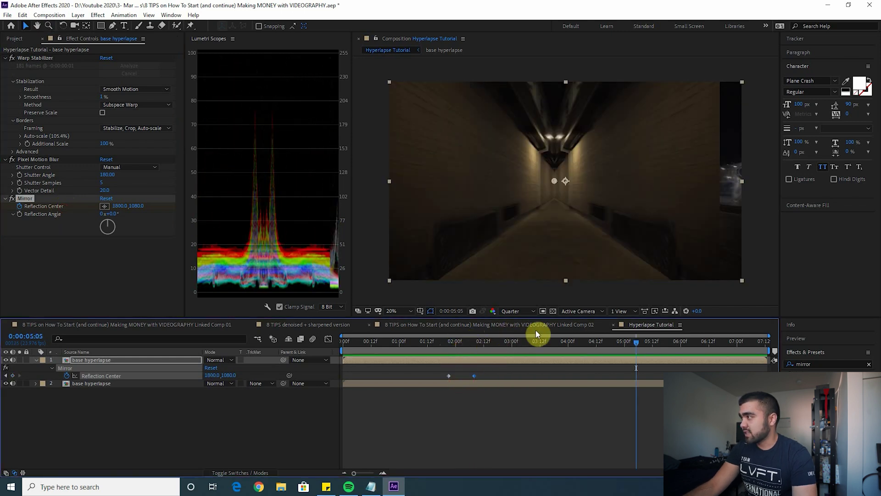
drag(499, 343, 467, 351)
key(space)
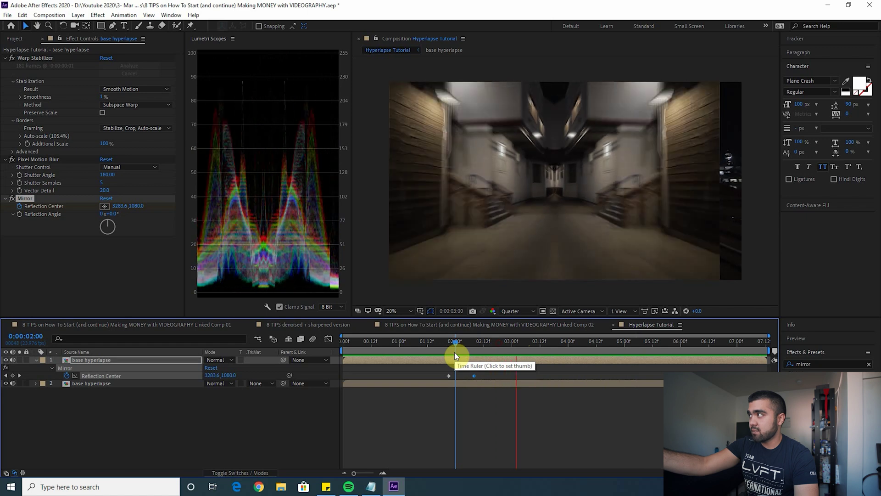
click(475, 341)
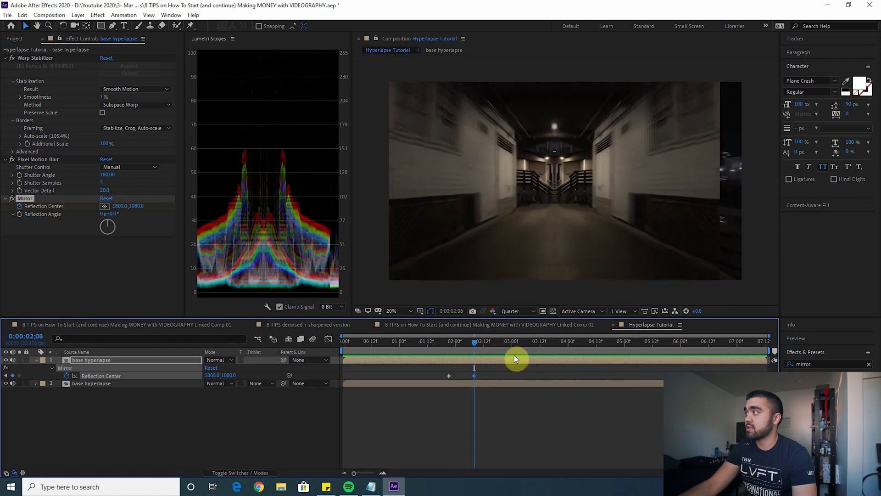
key(space)
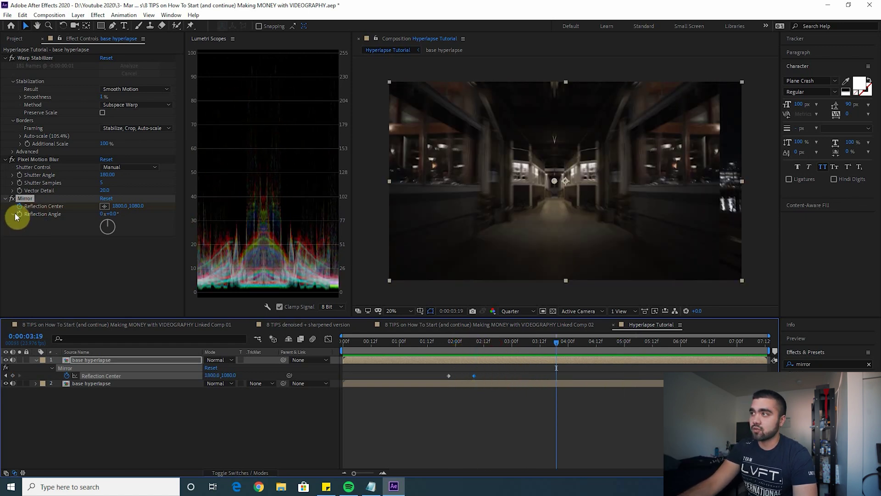
drag(486, 341, 712, 345)
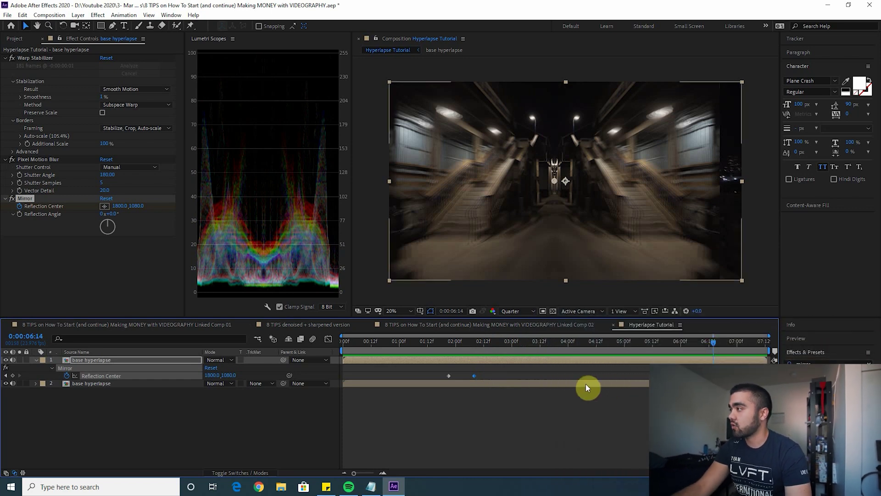
click(526, 341)
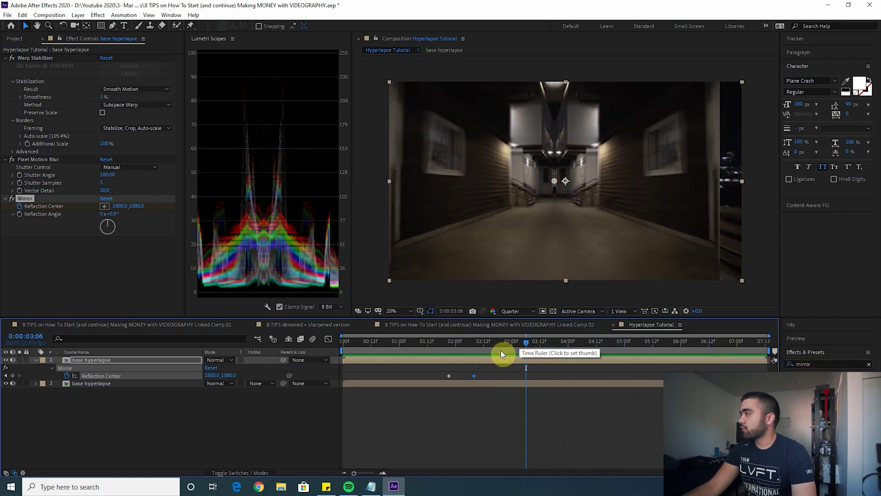
At 0:00:02:08, set the Mirror reflection angle to 180° and its horizontal reflection center to 1846.
drag(511, 343, 478, 348)
drag(448, 380, 468, 379)
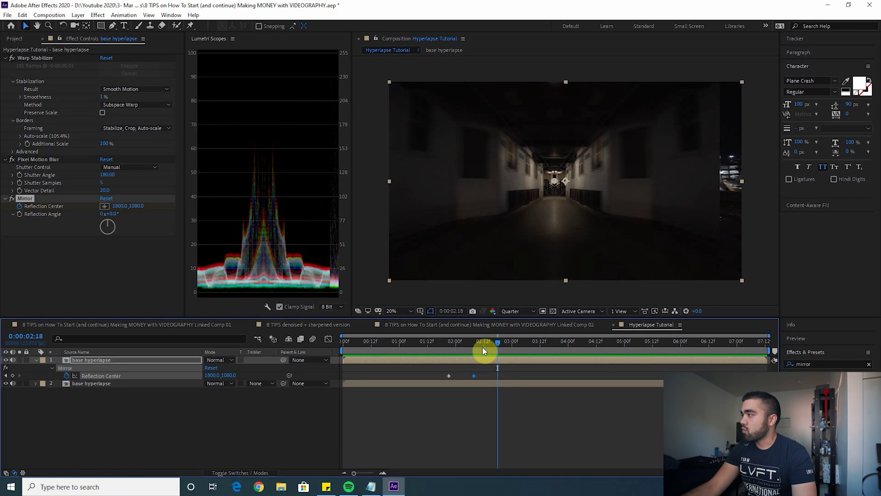
click(344, 474)
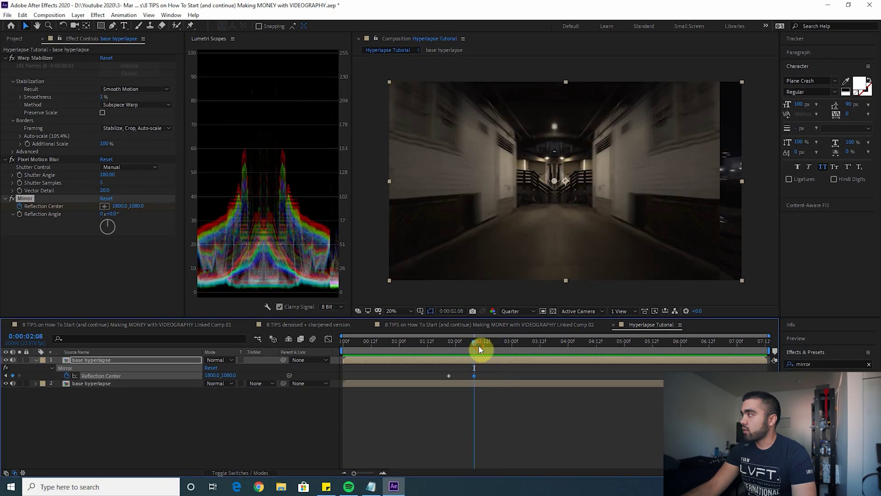
drag(115, 214, 197, 216)
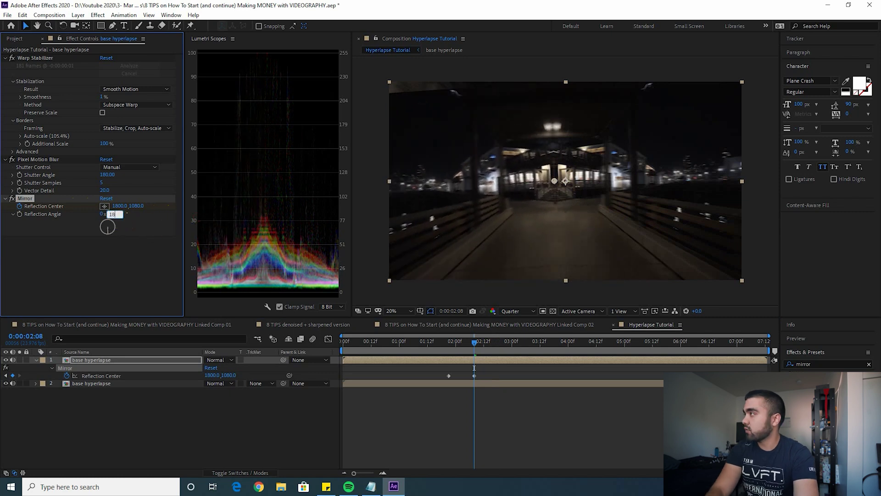
text(0)
click(119, 219)
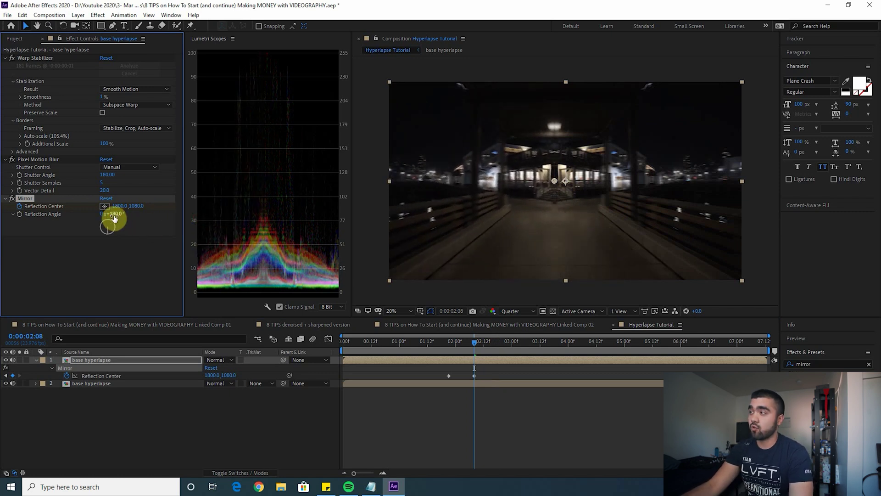
drag(117, 212, 138, 207)
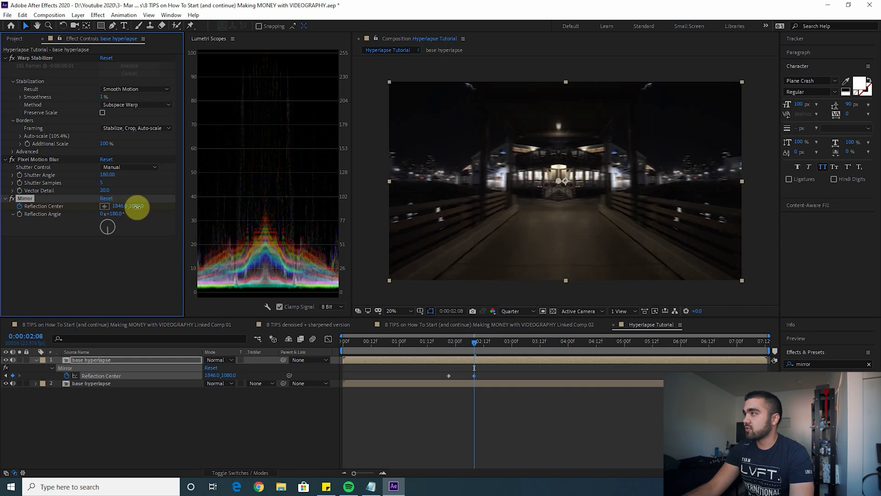
Set the first reflection center keyframe at 0:00:01:21 to a horizontal value of -30.
drag(450, 340, 470, 352)
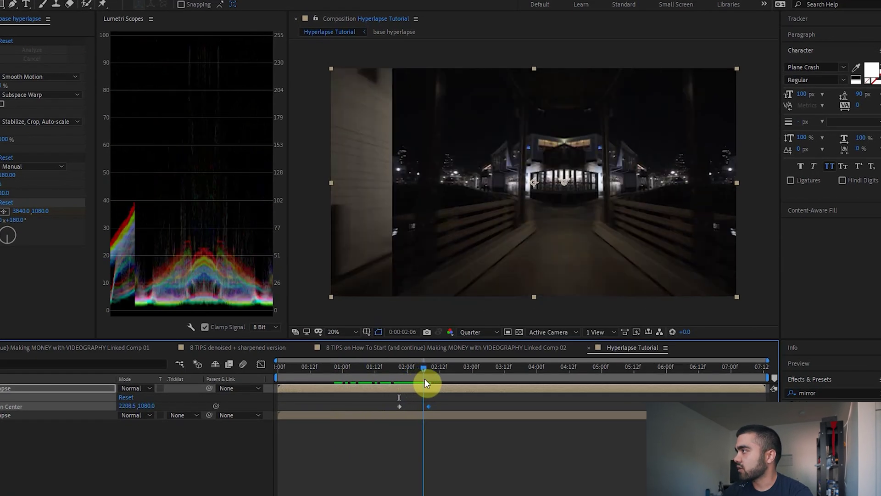
drag(425, 383, 401, 379)
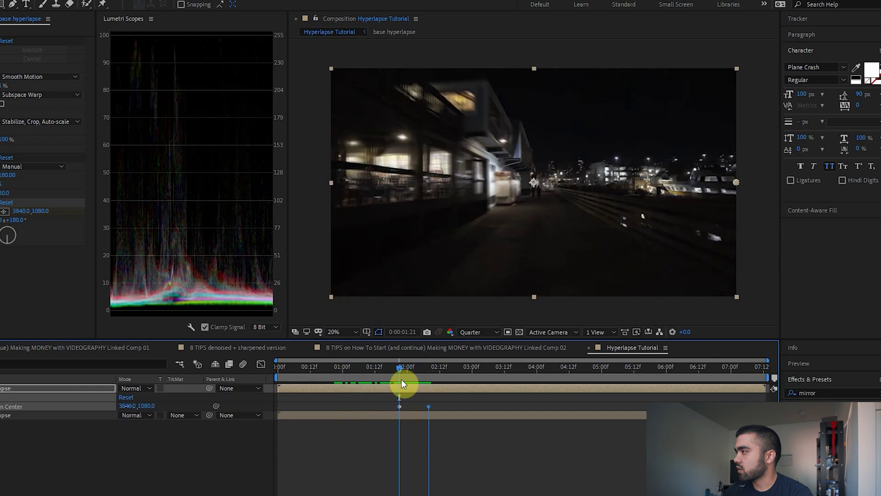
drag(117, 206, 28, 224)
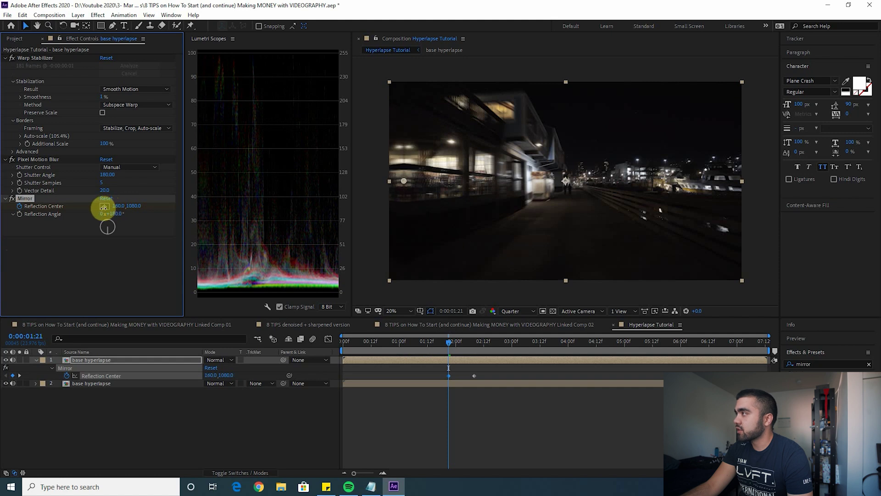
Preview the revised mirror transition from 0:00:01:21 and again from 0:00:00:21.
key(space)
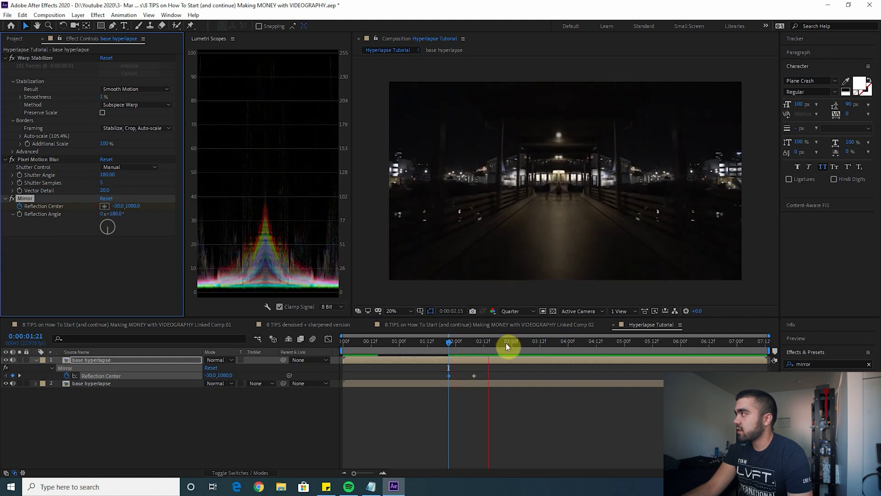
key(space)
click(392, 342)
key(space)
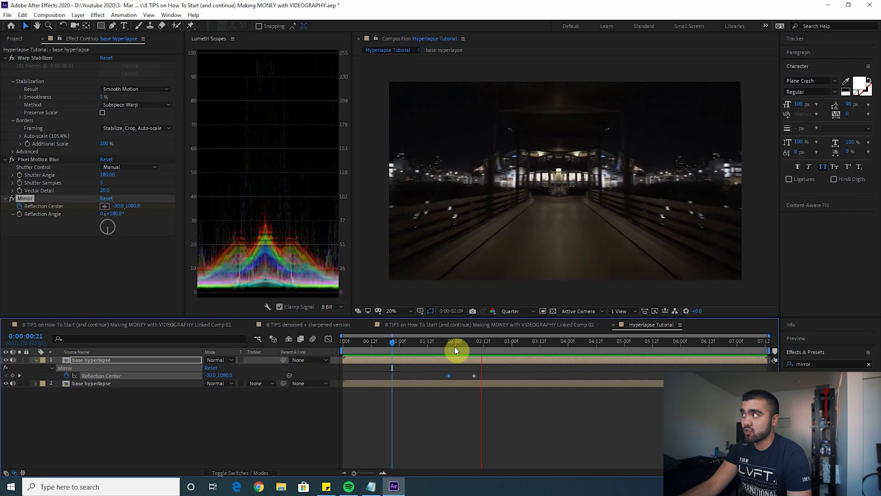
Recenter the mirror horizontally with keyframes every few frames: about 1826 at 0:00:02:11, 1822 at 0:00:02:13 and 1913 at 0:00:02:21.
click(472, 343)
drag(472, 343, 480, 367)
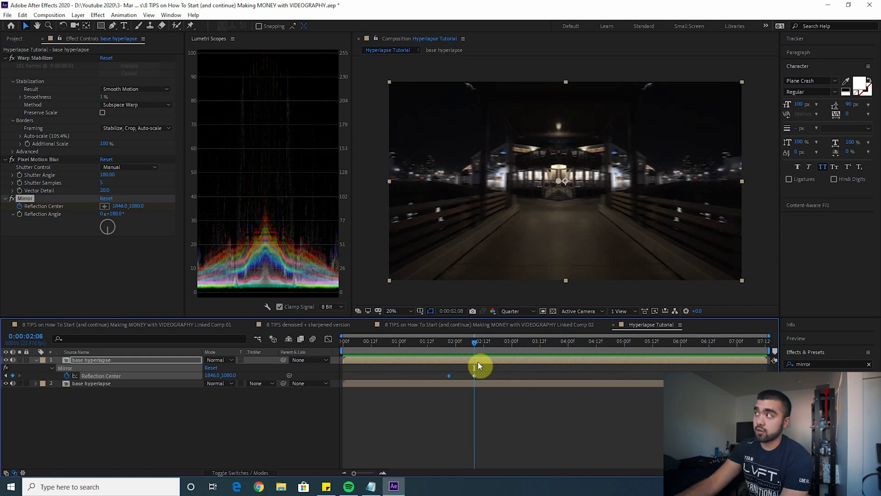
key(Page_Down)
key(Page_Down)
key(Page_Down)
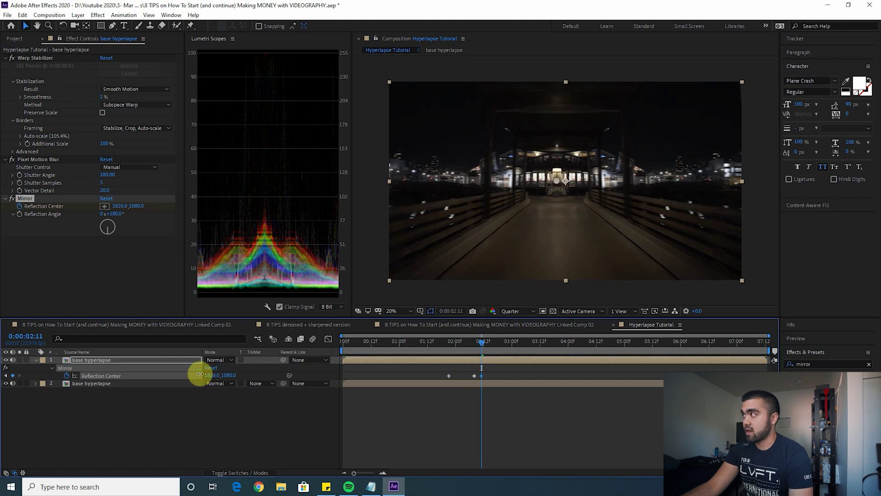
drag(200, 373, 198, 374)
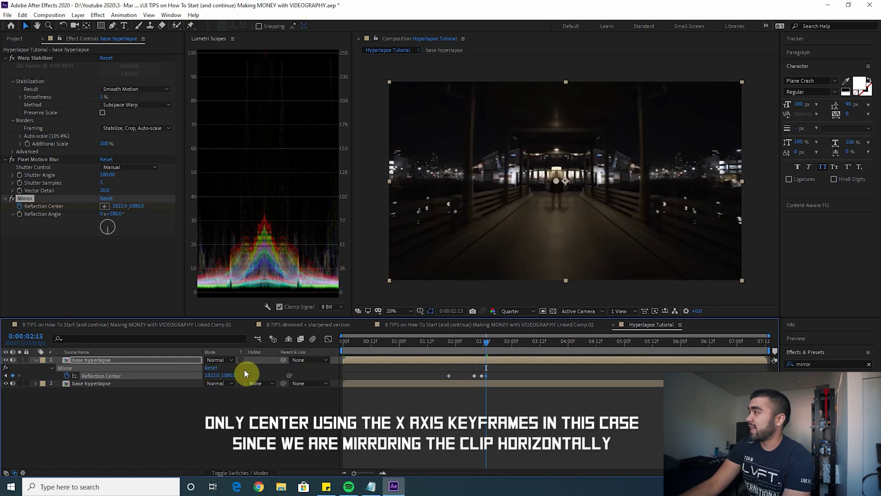
key(Page_Down)
key(Page_Down)
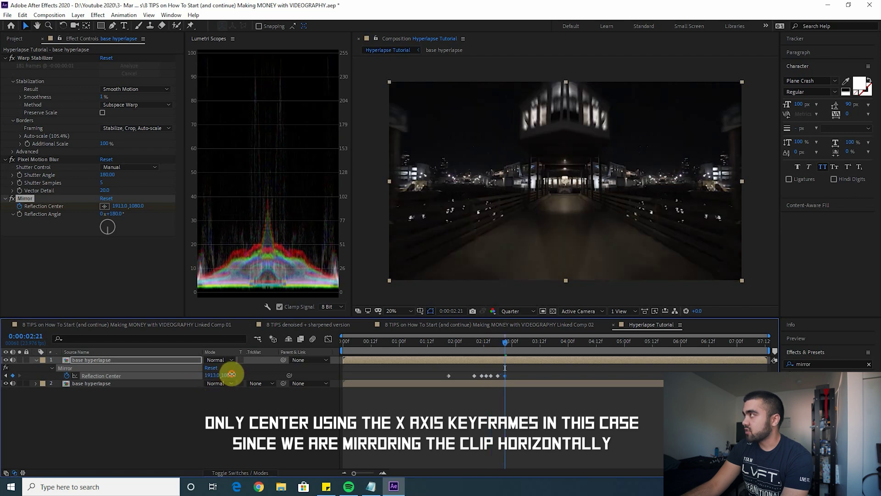
Add reflection center keyframes at 0:00:03:00 and 0:00:03:03, setting the horizontal value to about 1935 at the second.
key(Page_Down)
key(Page_Down)
key(Page_Down)
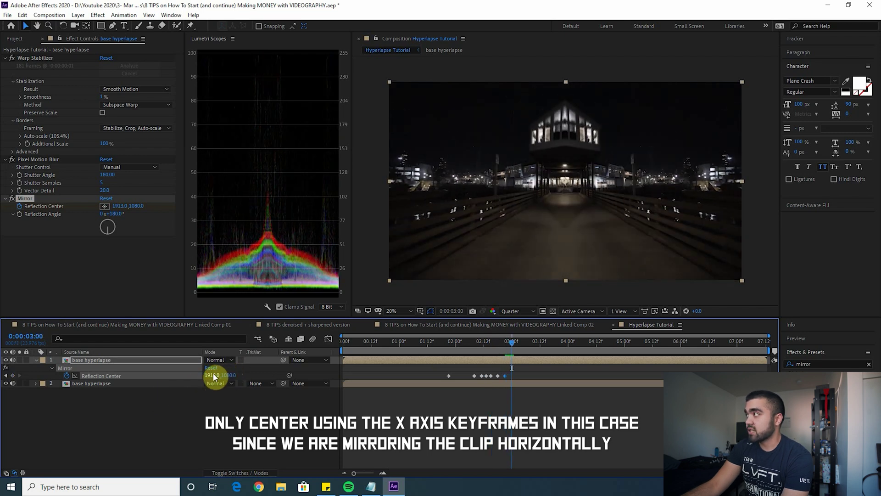
key(Page_Down)
key(Page_Down)
key(Page_Down)
drag(210, 375, 214, 376)
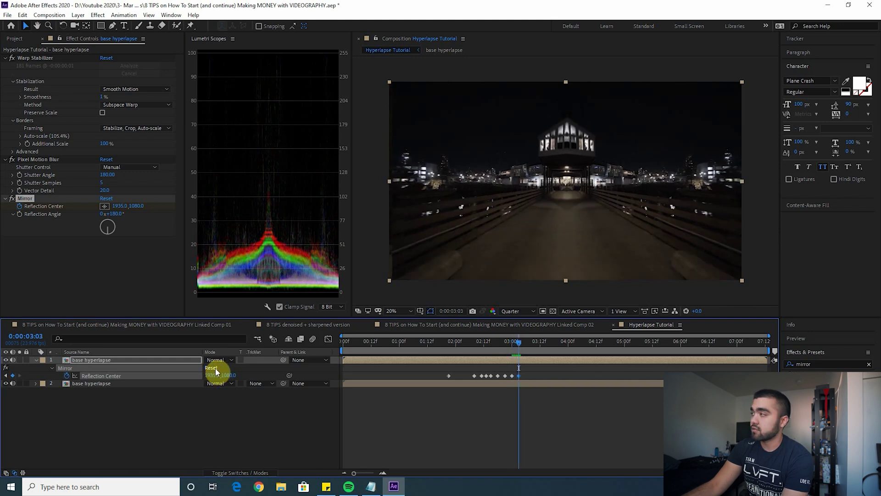
Keyframe the horizontal reflection center to about 1952 at 0:00:03:06 and 1921 at 0:00:03:09, checking the neighbouring frames.
key(Page_Down)
key(Page_Down)
key(Page_Down)
drag(209, 375, 220, 375)
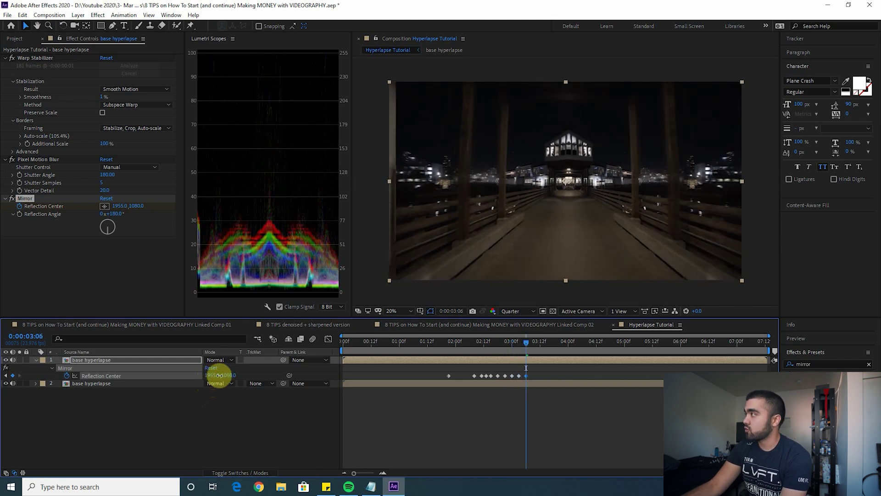
key(Page_Up)
key(Page_Up)
key(Page_Down)
key(Page_Down)
key(Page_Down)
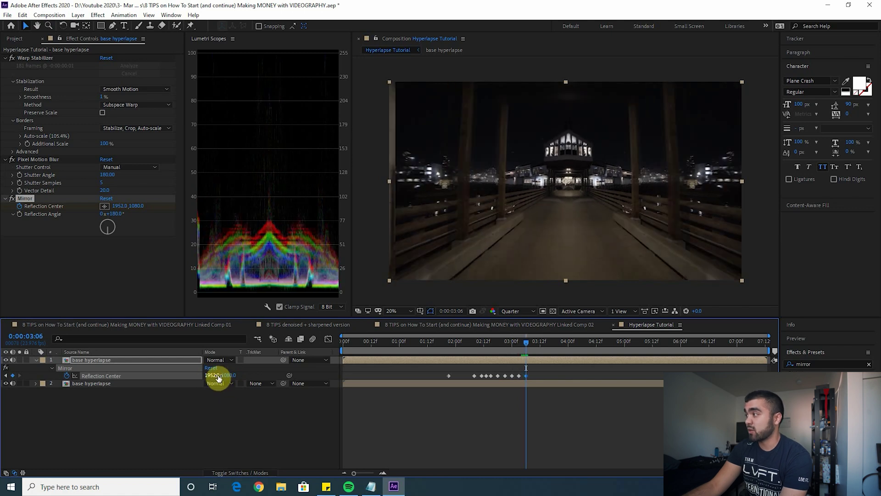
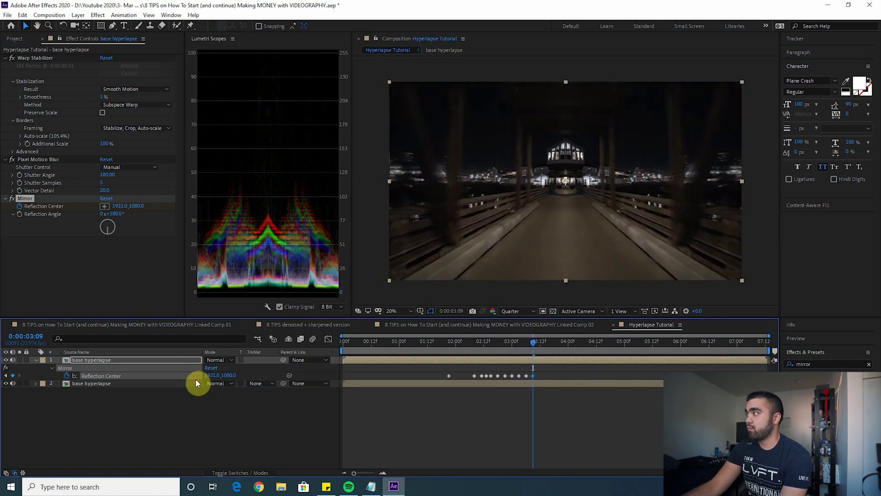
Keyframe the reflection center every three frames from 0:00:03:12 to 0:00:03:21, using a horizontal value of 1888.5 at 0:00:03:18.
key(Page_Down)
key(Page_Down)
key(Page_Down)
drag(211, 375, 199, 379)
key(Page_Down)
key(Page_Down)
key(Page_Down)
key(Page_Down)
key(Page_Down)
key(Page_Down)
key(Page_Up)
key(Page_Up)
key(Page_Up)
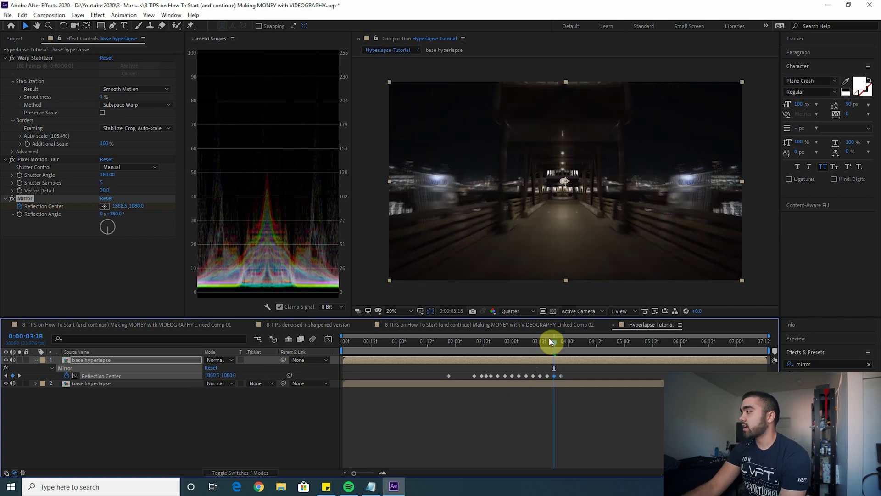
Check the frames around 0:00:03:18 and readjust the horizontal reflection center there.
key(Page_Down)
key(Page_Down)
key(Page_Down)
key(Page_Up)
key(Page_Up)
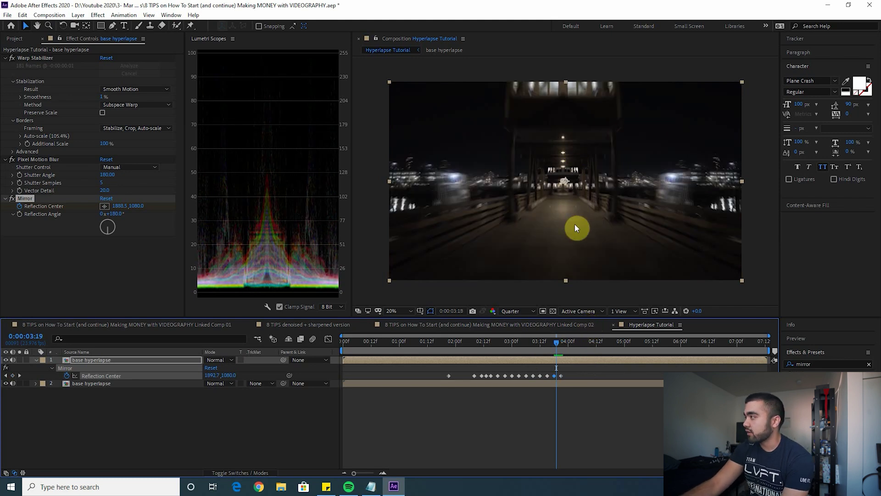
key(Page_Up)
drag(211, 376, 228, 376)
Check the frames up to 0:00:03:22 and set the horizontal reflection center at 0:00:03:18 to about 1922.5.
key(Page_Down)
key(Page_Down)
key(Page_Down)
key(Page_Down)
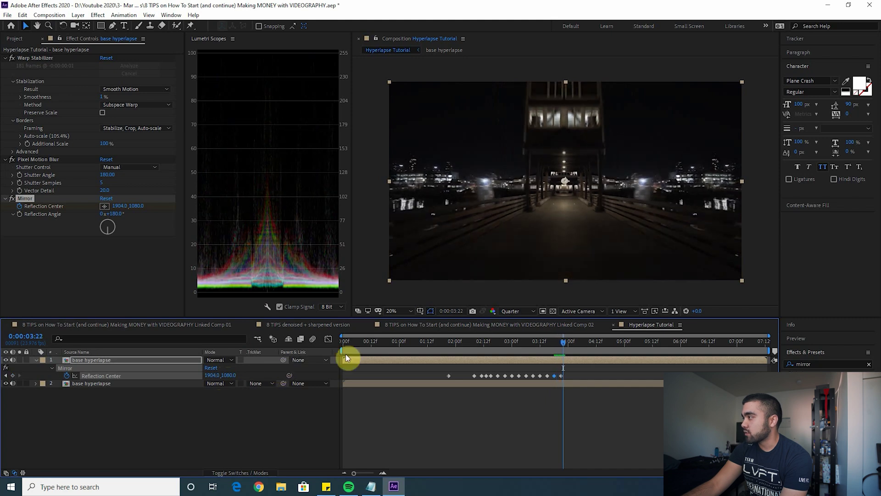
key(Page_Up)
key(Page_Up)
key(Page_Up)
drag(211, 375, 281, 387)
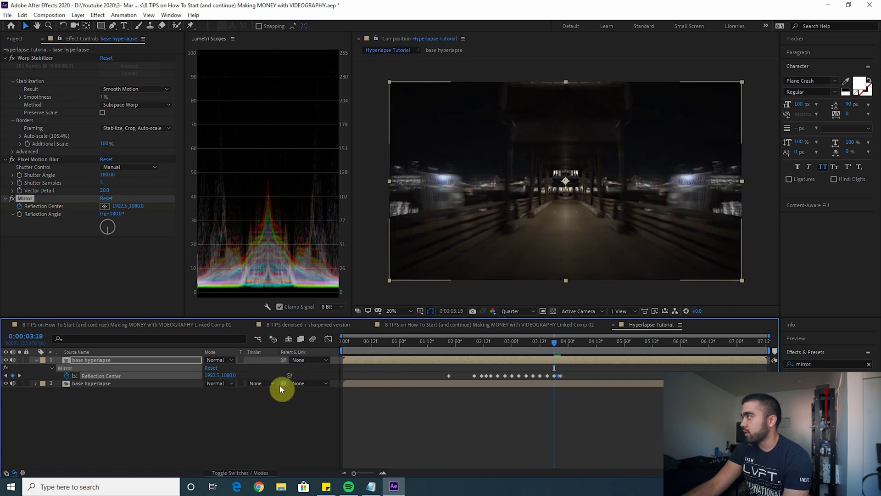
Check the frames from 0:00:03:18 to 0:00:03:22 and continue keyframing the horizontal reflection center every two frames past 0:00:04:08.
click(555, 340)
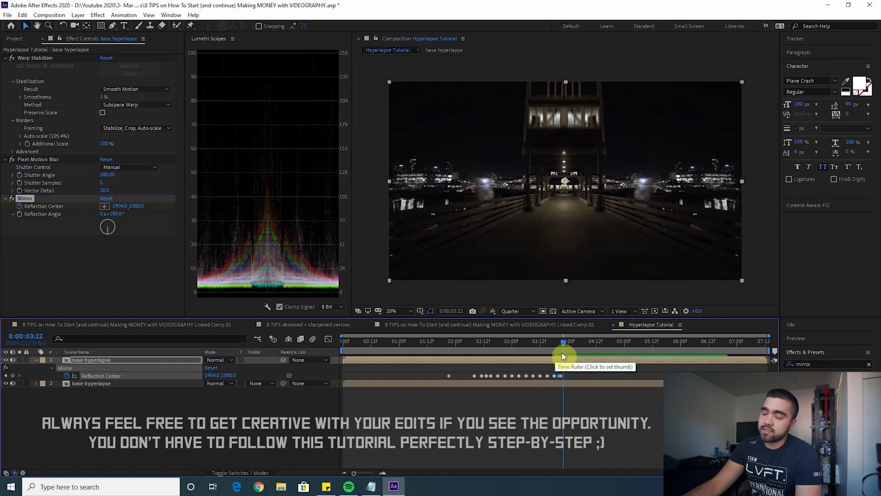
click(554, 342)
drag(553, 343, 563, 355)
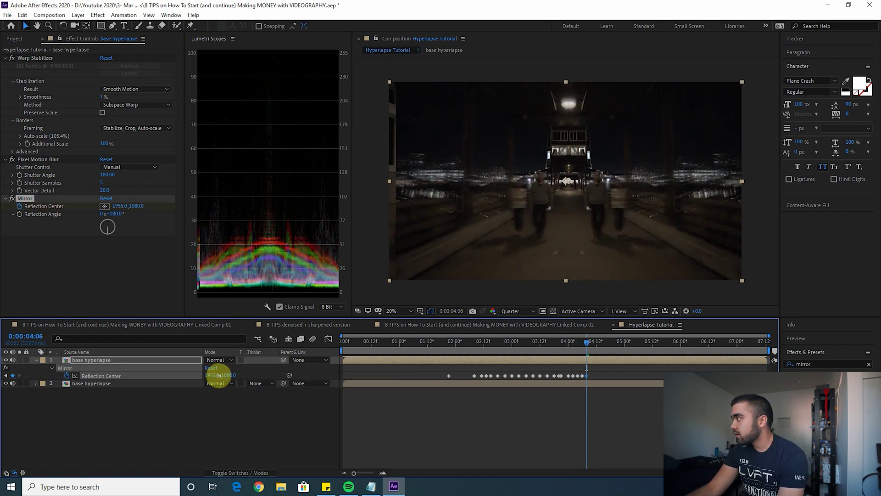
key(Page_Down)
key(Page_Down)
mouse_move(219, 375)
mouse_down()
mouse_move(190, 377)
mouse_move(226, 374)
mouse_move(202, 376)
mouse_up()
Step through the frames and keyframe the reflection center every few frames up to 0:00:05:15, using a horizontal value of 1989 there.
key(Page_Down)
key(Page_Down)
key(Page_Down)
key(Page_Down)
key(Page_Down)
key(Page_Down)
key(Page_Down)
key(Page_Down)
key(Page_Down)
key(Page_Down)
key(Page_Down)
key(Page_Down)
key(Page_Down)
key(Page_Down)
key(Page_Down)
key(Page_Down)
key(Page_Down)
key(Page_Down)
key(Page_Down)
key(Page_Down)
key(Page_Down)
key(Page_Down)
key(Page_Down)
key(Page_Down)
key(Page_Up)
key(Page_Down)
key(Page_Down)
key(Page_Down)
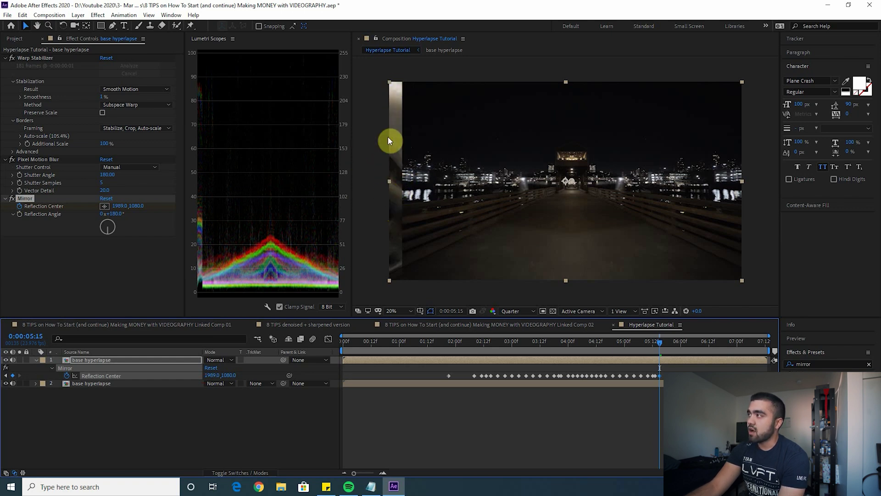
Find the Motion Tile effect and apply it to the upper base hyperlapse layer, placed above Mirror in the effect stack.
click(808, 363)
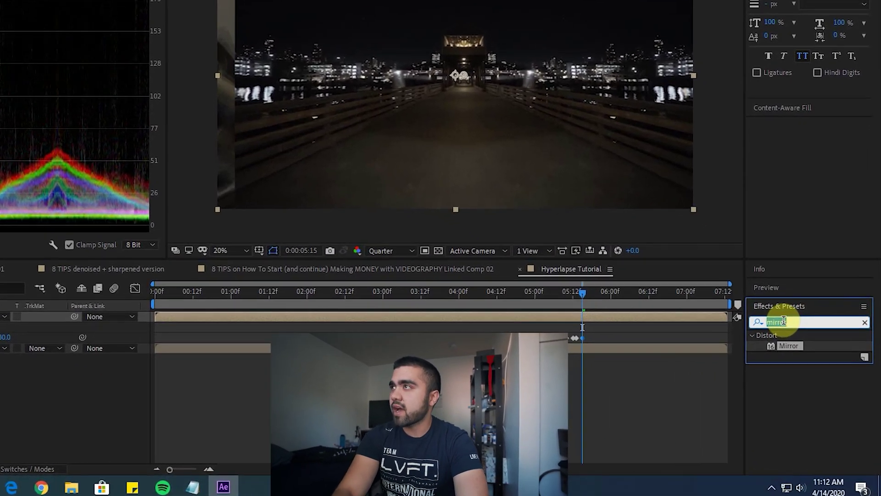
text(motion tile)
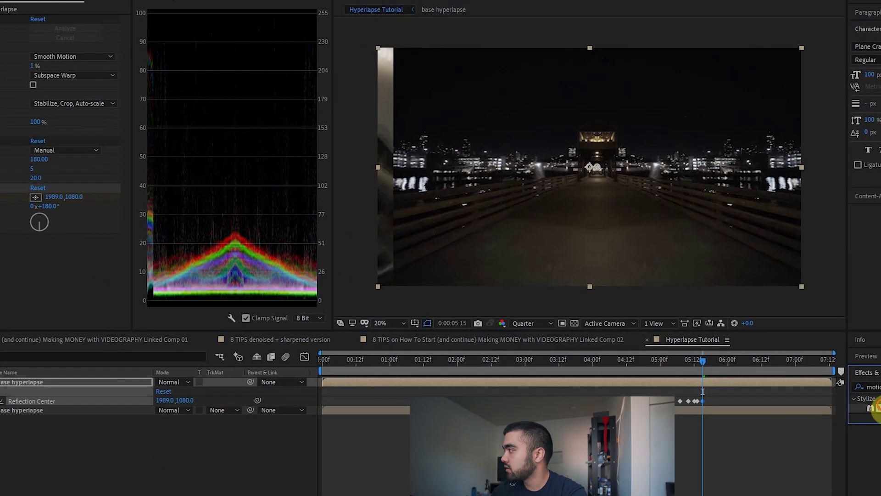
drag(826, 368, 129, 235)
Set Motion Tile's output width and output height to 150 and enable Mirror Edges.
click(139, 268)
text(150)
click(139, 279)
text(150)
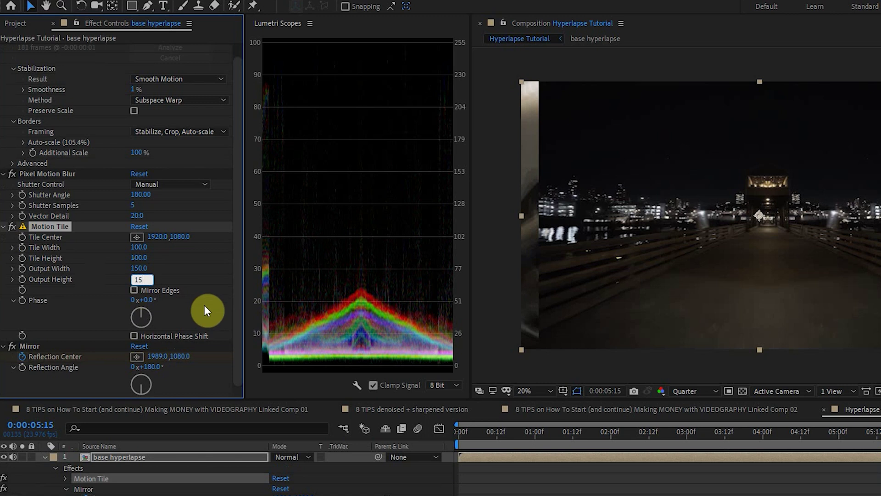
key(Return)
click(134, 290)
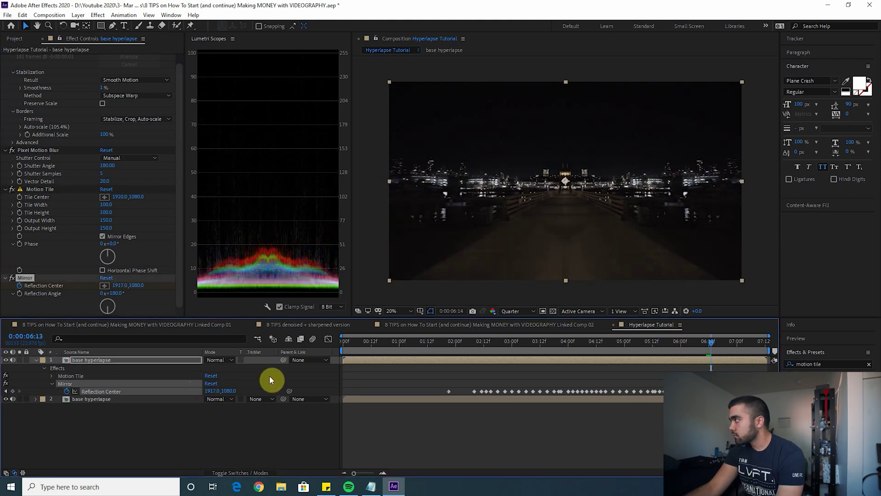
Play back the start of the mirrored section and delete the surplus reflection center keyframes just before 0:00:02:08.
click(447, 344)
key(space)
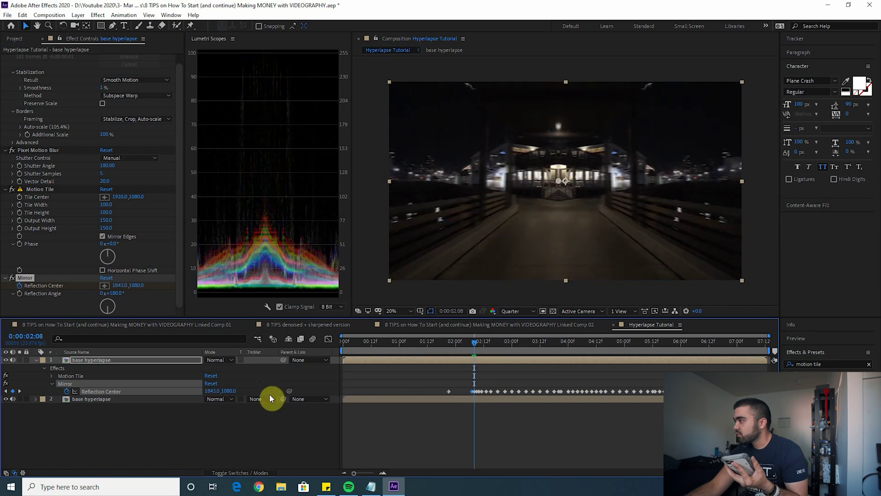
drag(460, 385, 470, 392)
key(Delete)
click(456, 344)
click(479, 345)
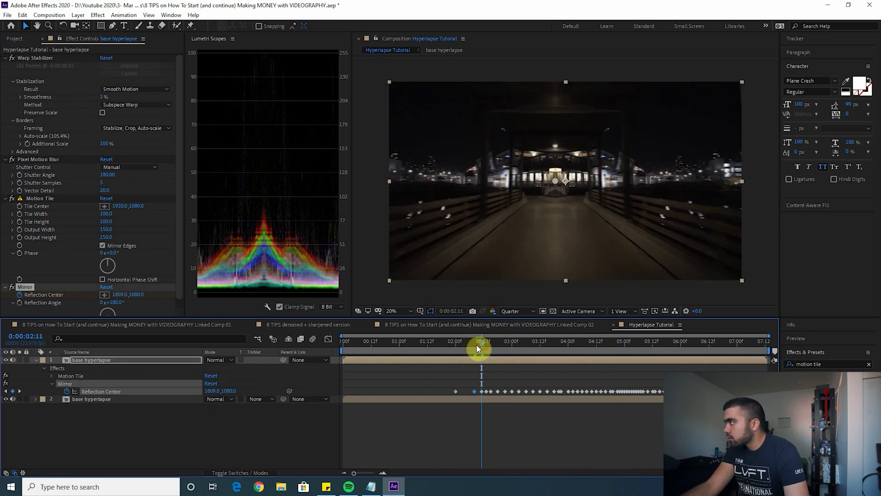
Play back the mirrored hyperlapse from several points to check how smoothly the reflection stays centered.
click(505, 344)
key(space)
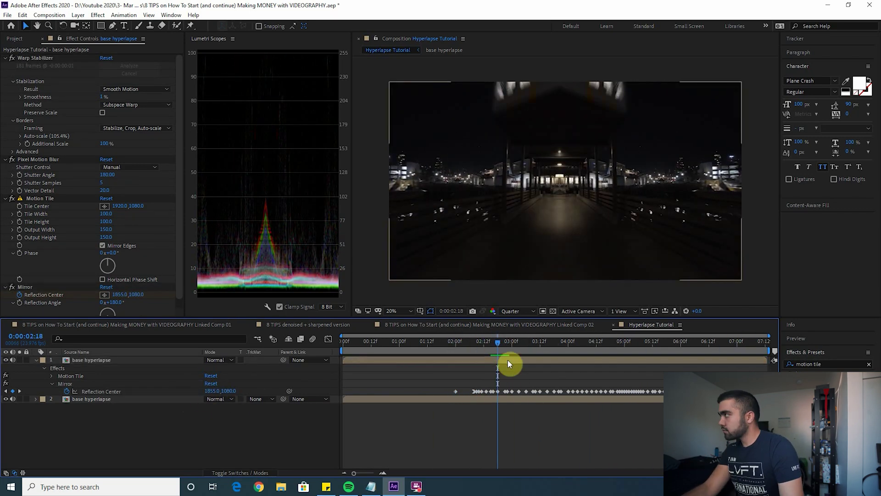
click(692, 343)
click(427, 343)
key(space)
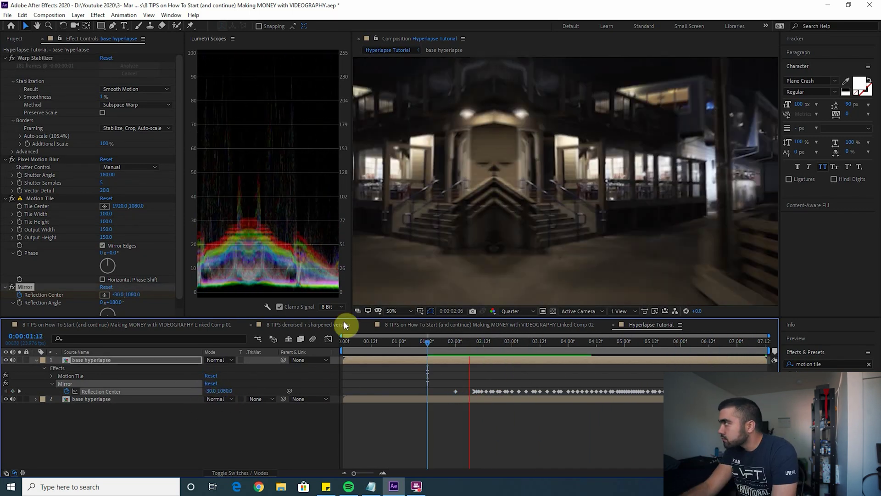
click(528, 343)
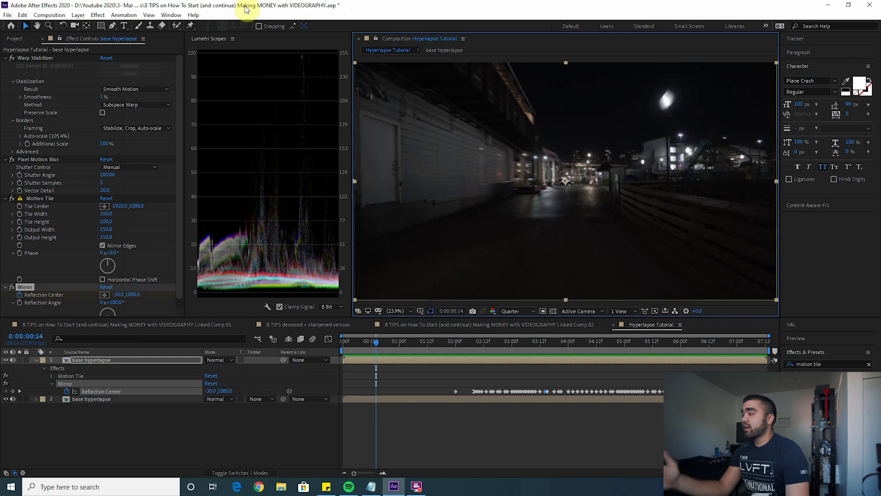
key(space)
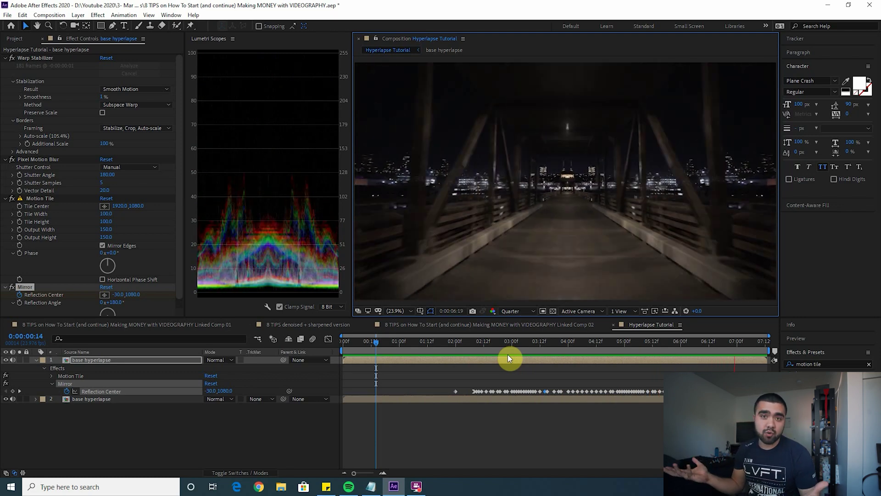
click(472, 345)
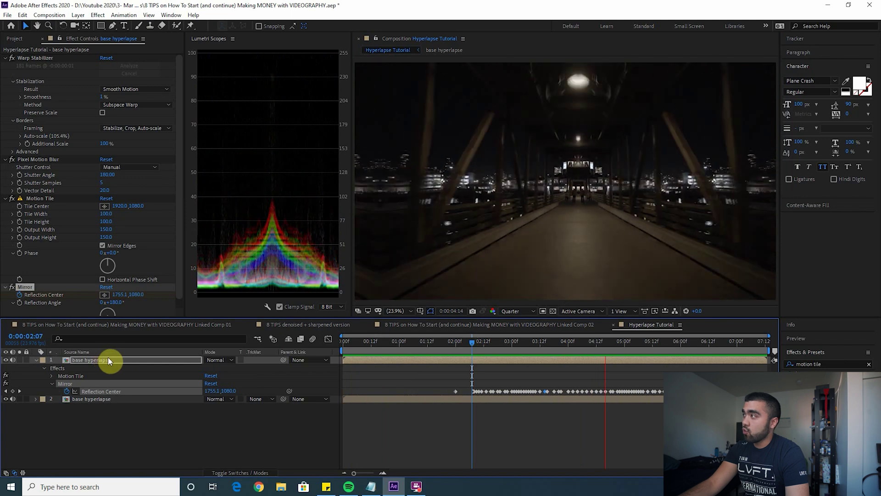
key(space)
key(space)
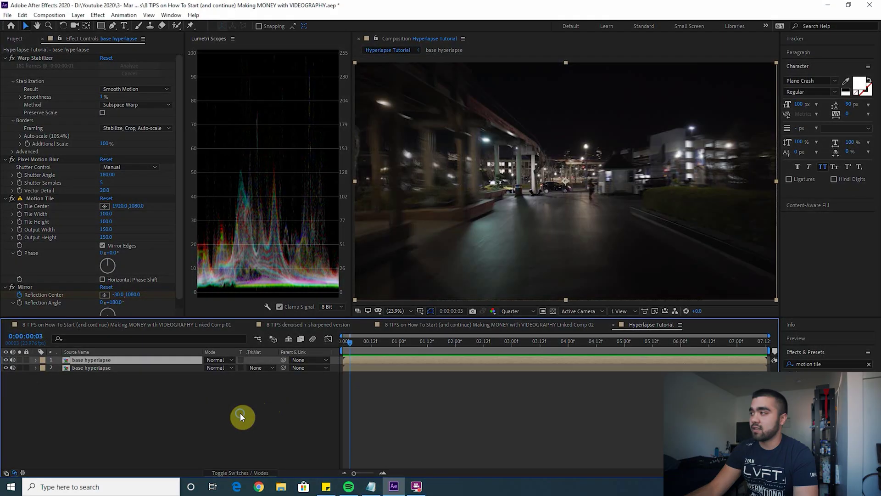
Create an adjustment layer above the two base hyperlapse layers and apply the Transform effect to it.
right_click(240, 417)
mouse_move(248, 303)
click(392, 384)
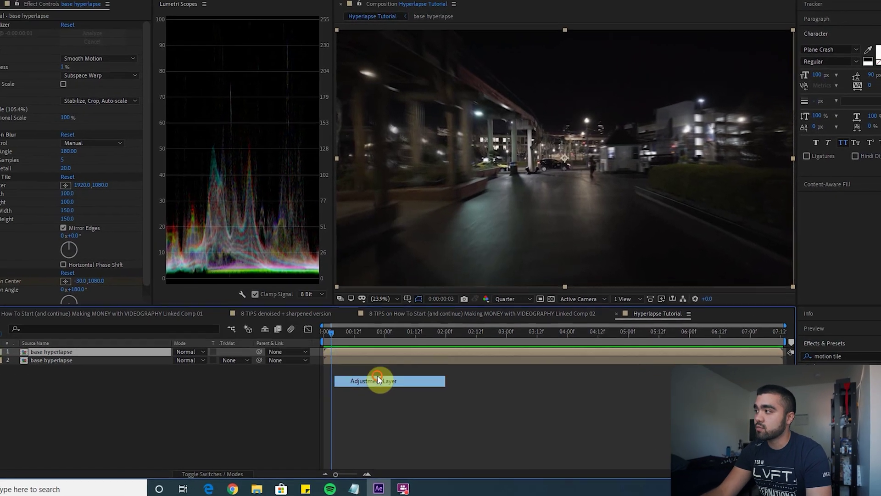
click(826, 355)
text(transform)
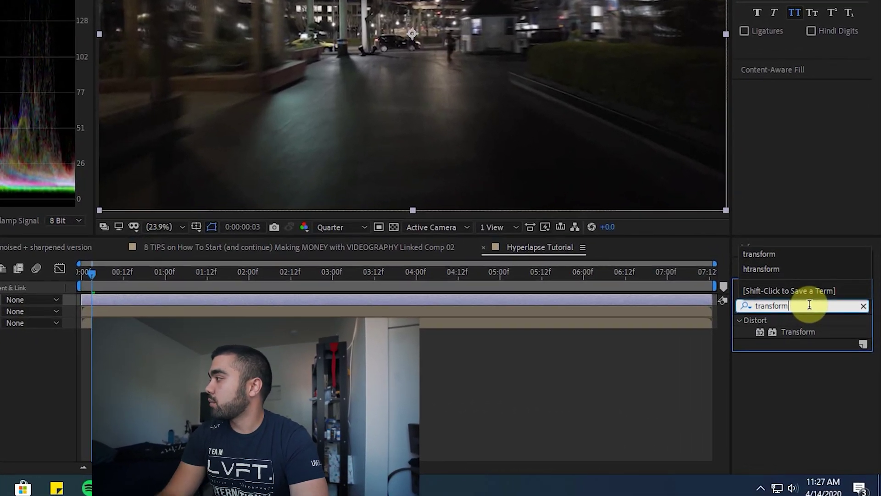
drag(798, 331, 474, 308)
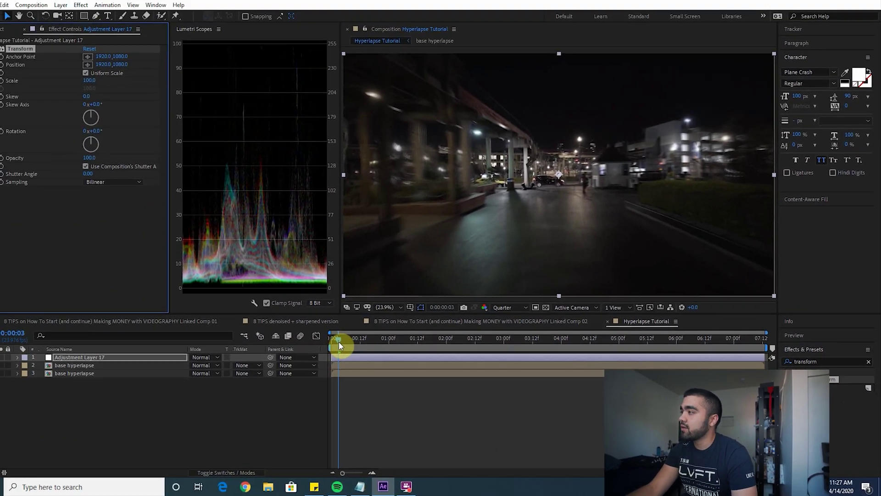
Keyframe the Transform scale of the adjustment layer at 100 at 0:00:00:00 and 140 at 0:00:01:22.
drag(60, 268, 50, 272)
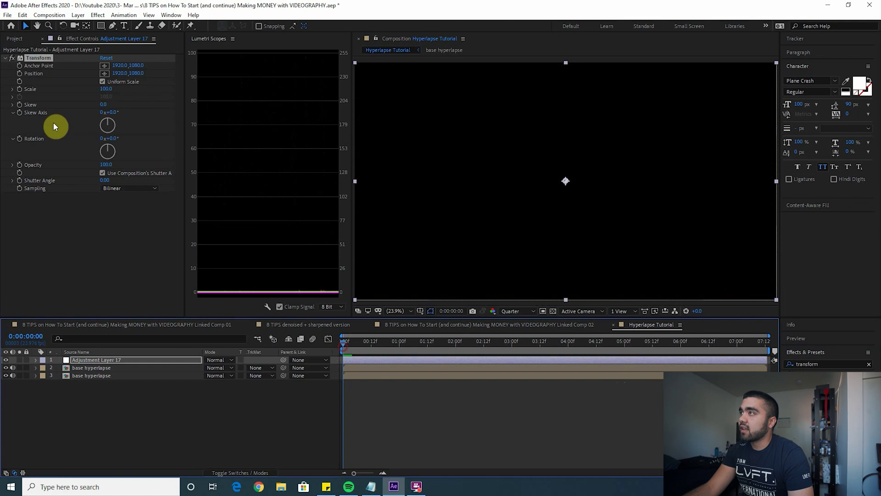
click(349, 351)
drag(349, 351, 450, 357)
key(u)
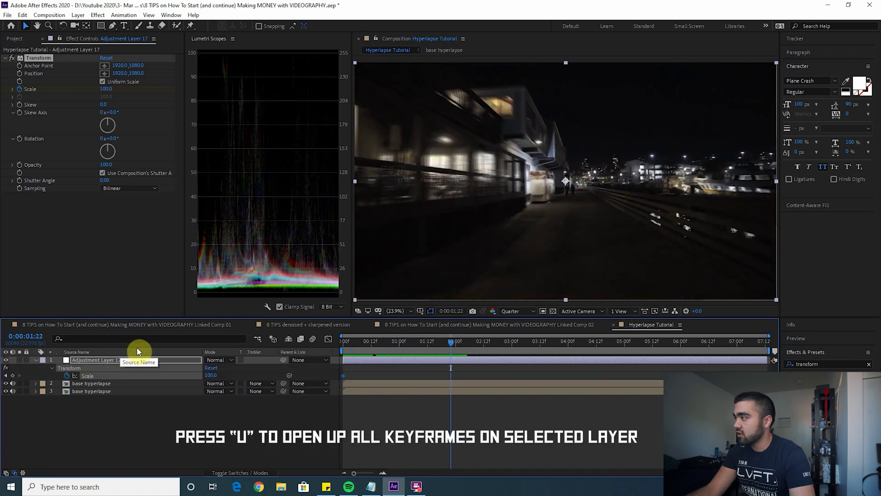
drag(206, 376, 224, 359)
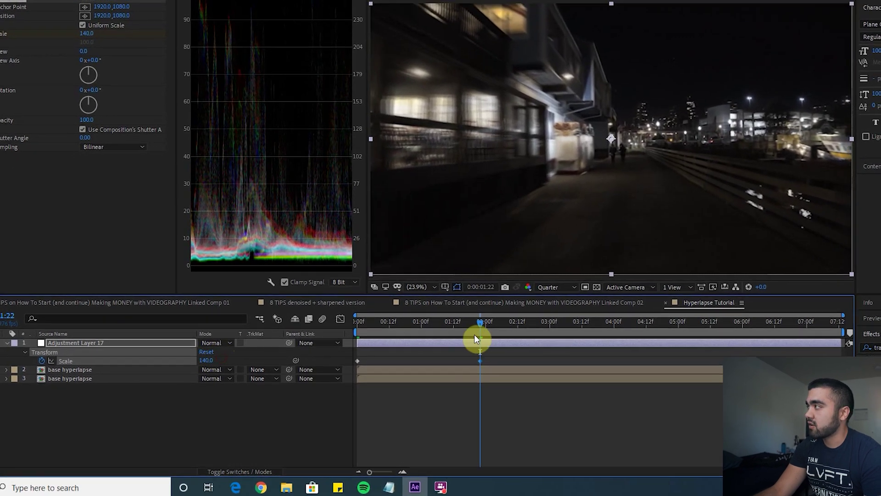
Play back the opening frames to check the zoom toward the mirrored section.
drag(479, 323, 293, 357)
key(space)
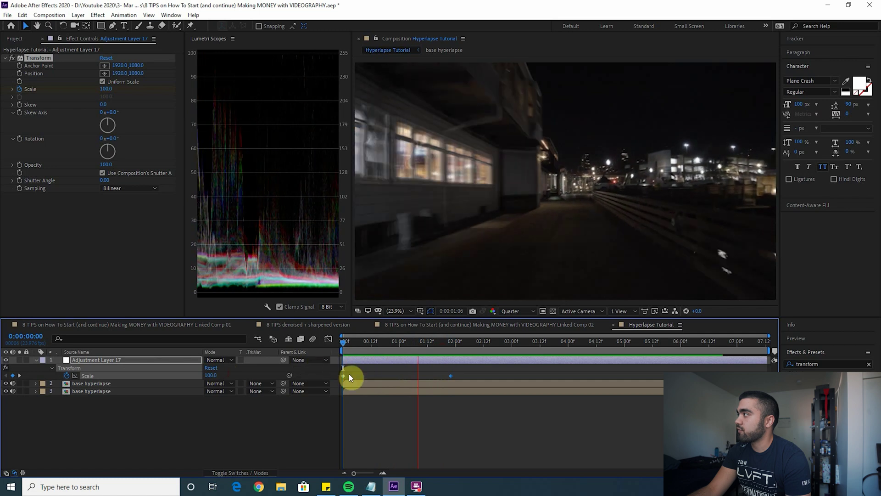
key(space)
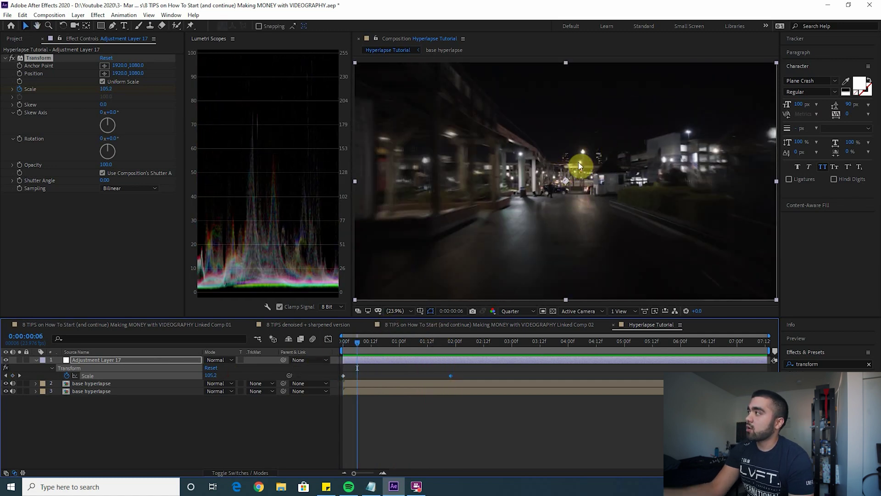
key(space)
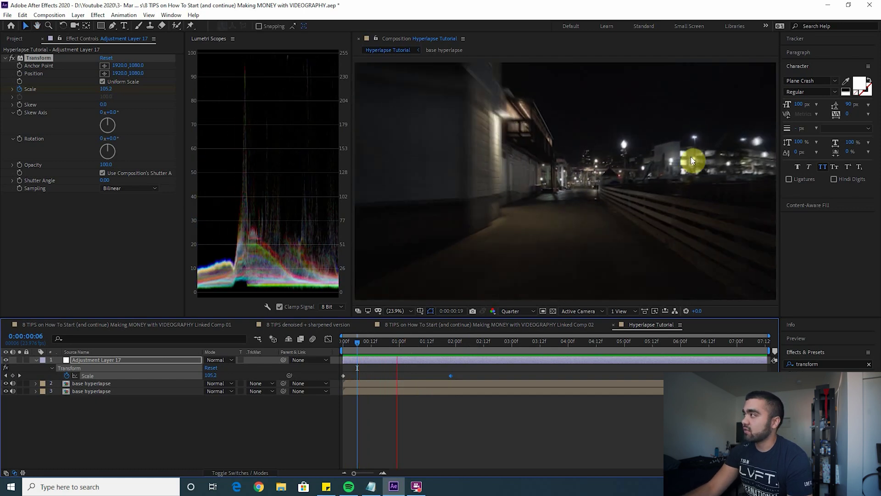
Keyframe the Transform scale at 100 at 0:00:07:12 and play back the zoom out.
drag(454, 342, 610, 356)
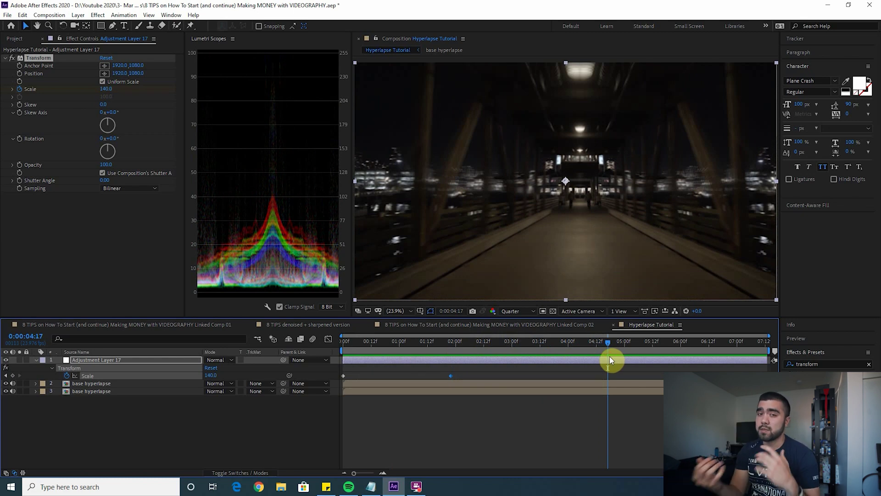
drag(609, 356, 756, 351)
click(211, 376)
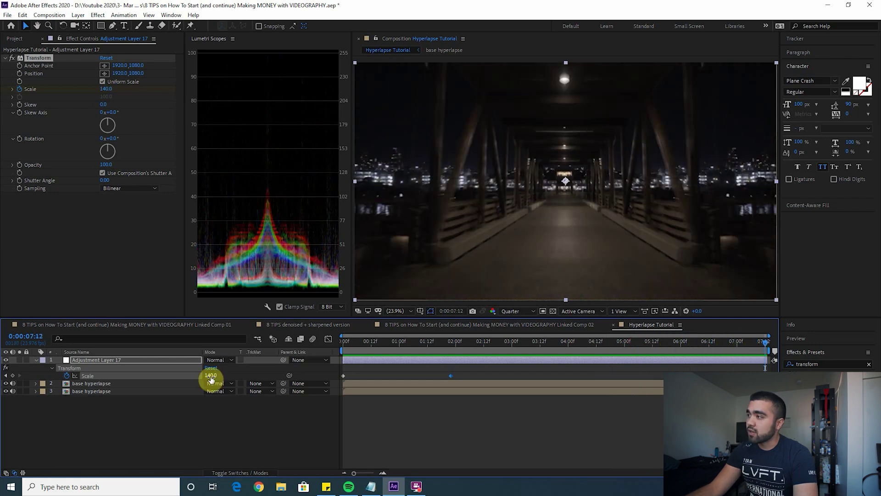
text(100)
key(Return)
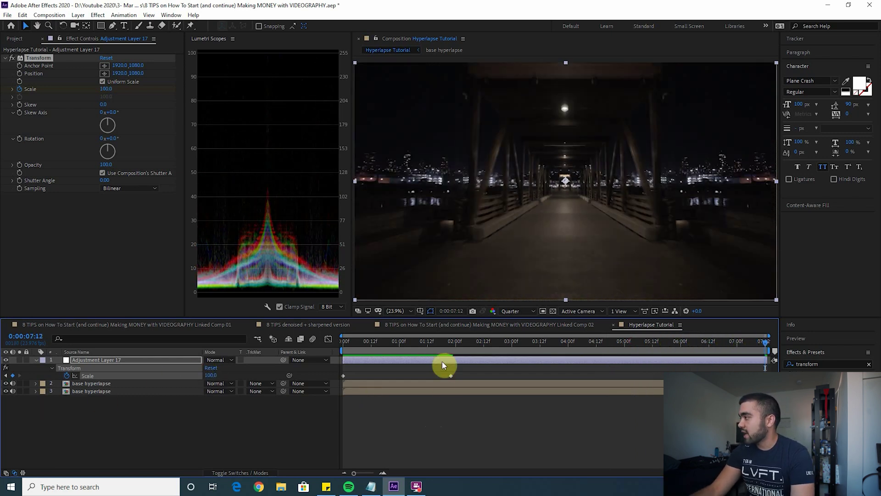
key(space)
key(space)
Keyframe the Transform rotation at 0° at 0:00:00:00 and 10° at the second scale keyframe, 0:00:01:22.
drag(431, 346, 347, 343)
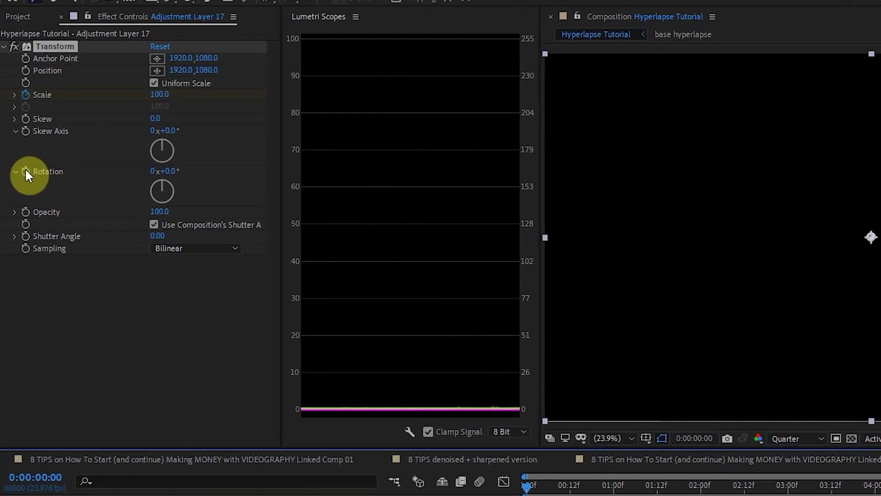
click(26, 172)
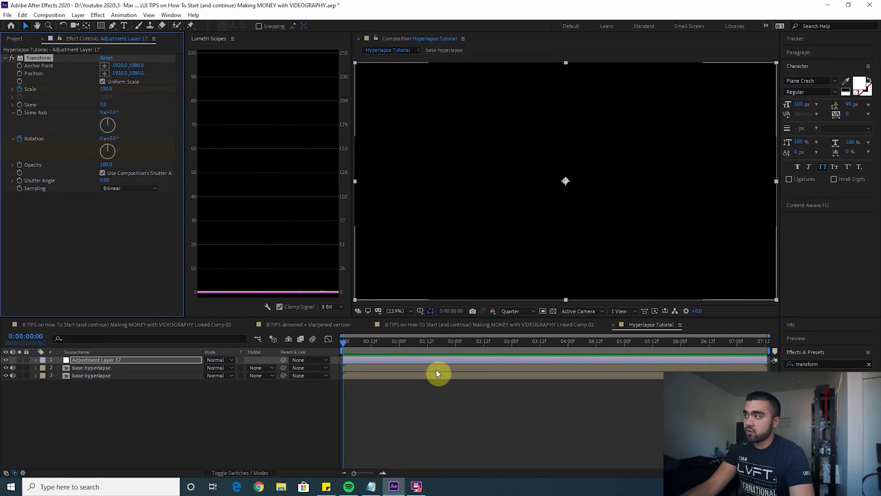
key(u)
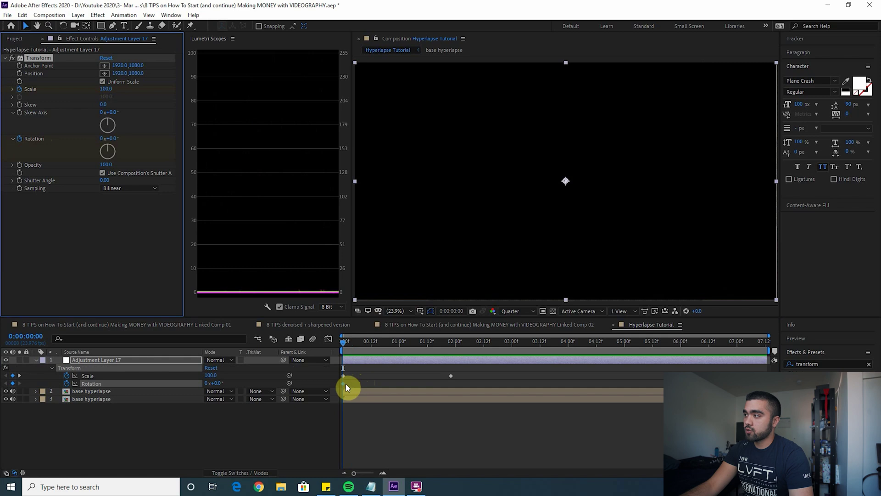
drag(344, 342, 451, 343)
click(216, 385)
drag(217, 386, 222, 386)
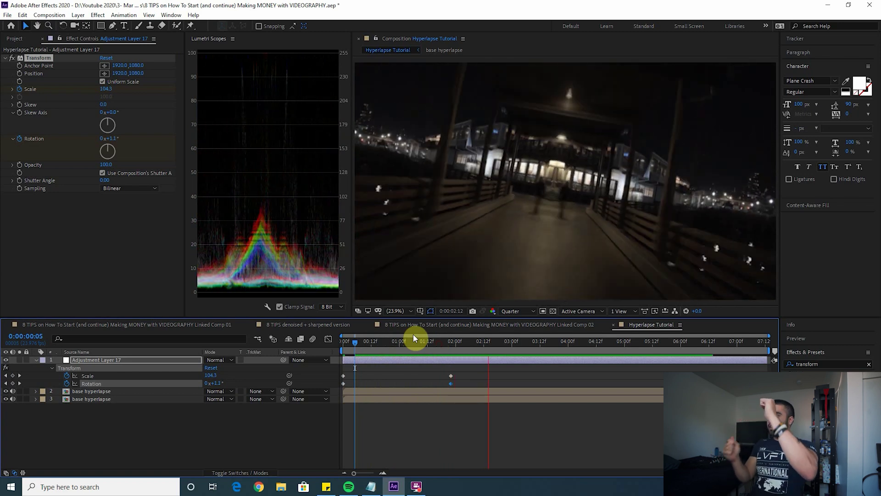
Keyframe the Transform rotation at 0° at 0:00:07:12 and play back the composition from the start, fitted to the viewer.
drag(450, 344, 784, 365)
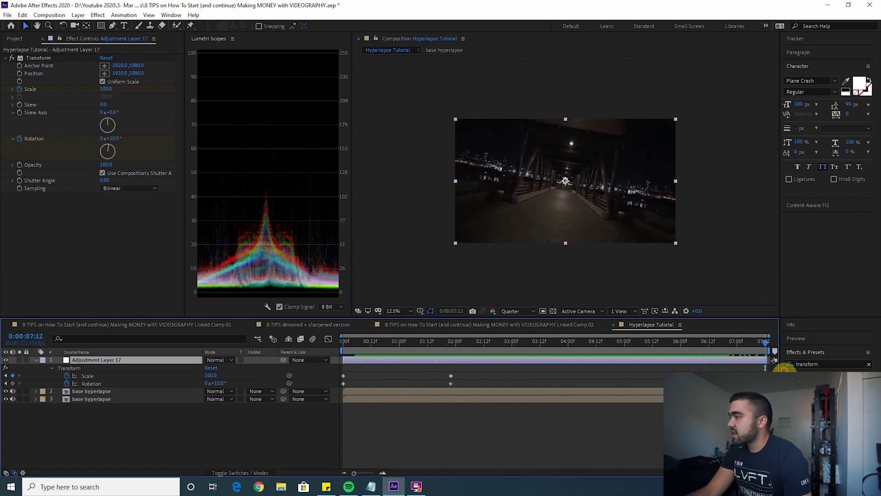
key(Return)
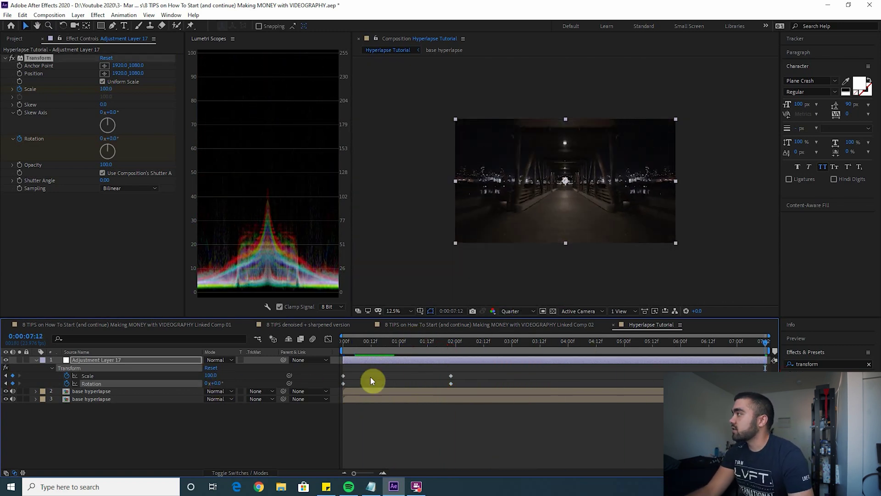
drag(376, 343, 329, 342)
key(space)
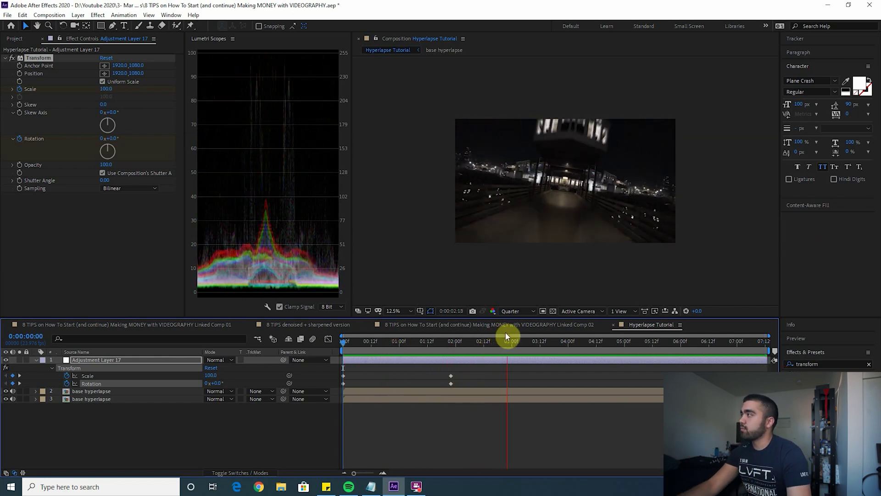
click(401, 311)
click(404, 158)
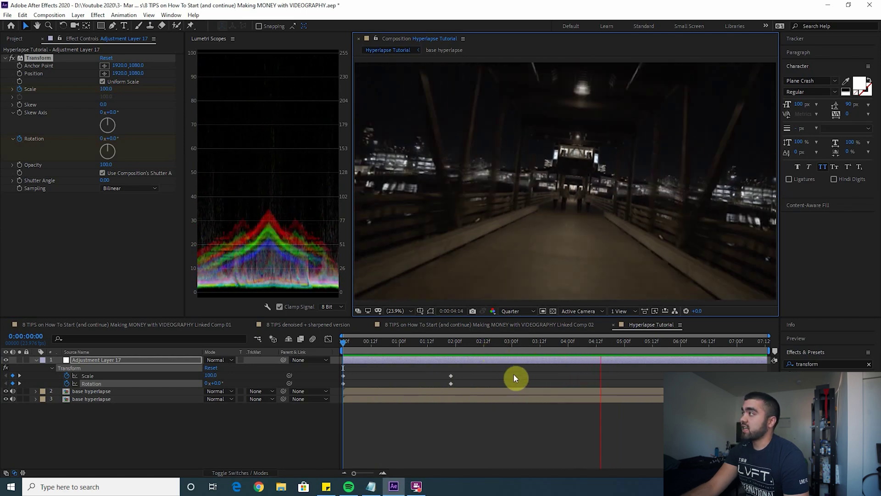
Stop the playback and set the first Transform position keyframe at 0:00:00:02, with the position at 1920, 1080.
key(space)
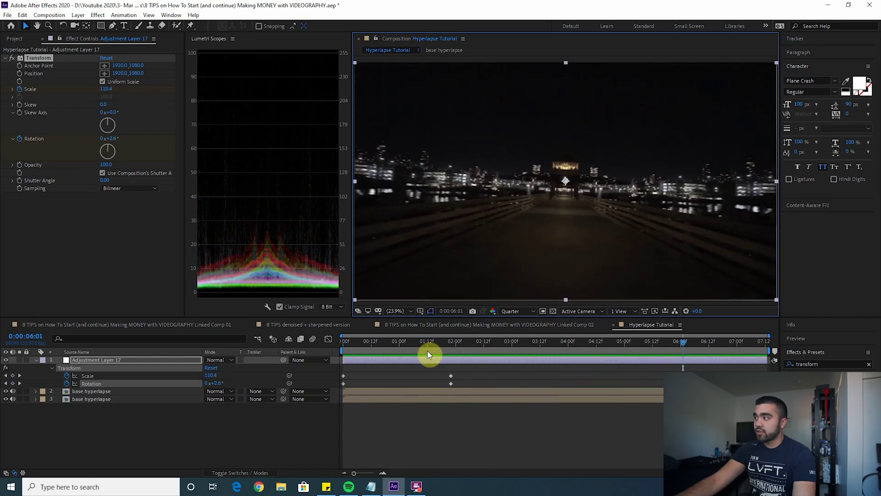
drag(354, 353, 444, 368)
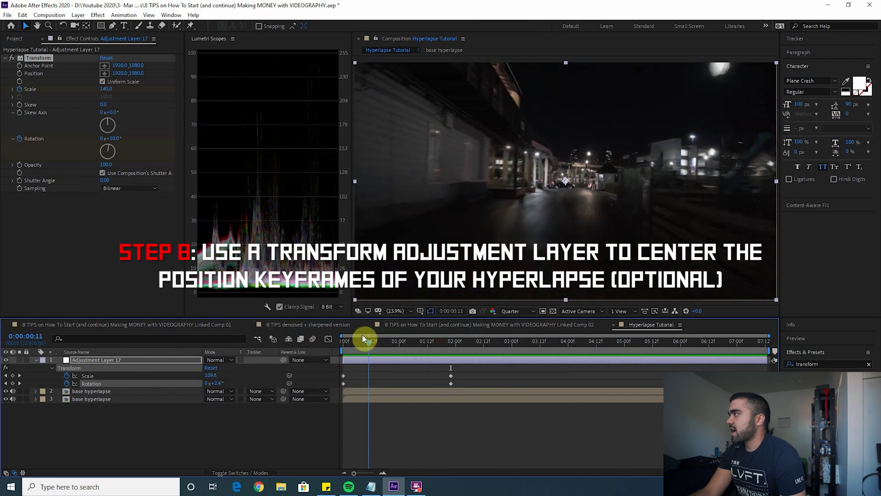
mouse_move(362, 338)
mouse_down()
mouse_move(325, 339)
mouse_move(338, 328)
mouse_move(347, 345)
mouse_up()
drag(350, 349, 349, 349)
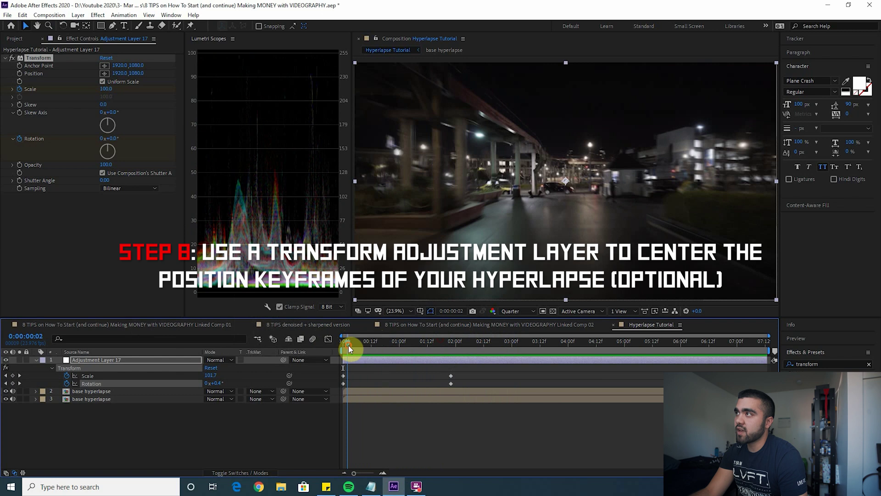
click(20, 73)
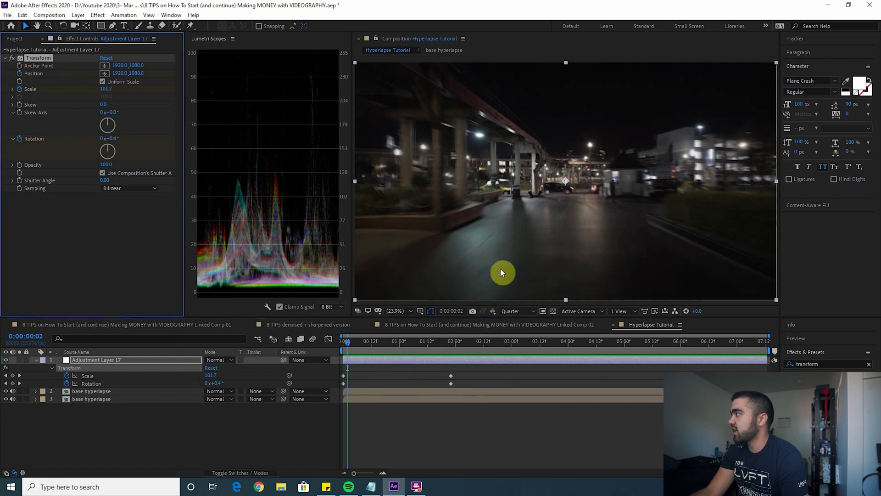
Keyframe the Transform position at 1874, 1080 at 0:00:00:14 and at 1884, 1055 at 0:00:01:03 to centre the view.
drag(347, 348, 376, 345)
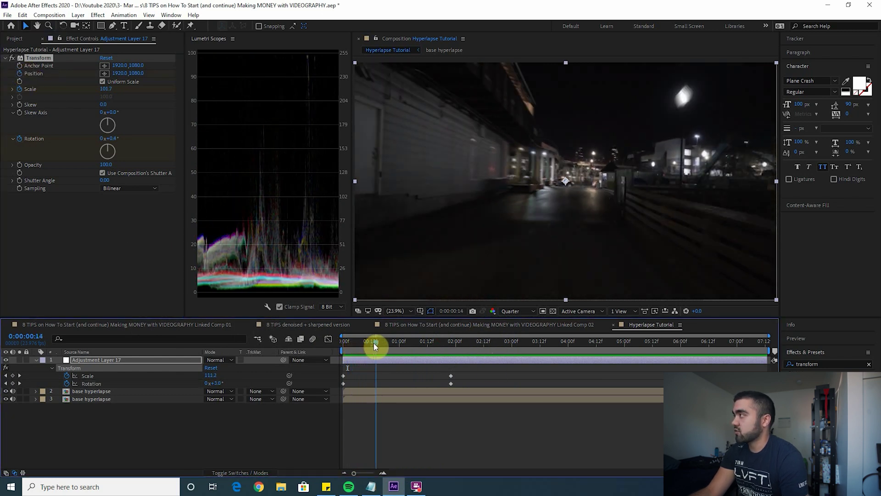
key(u)
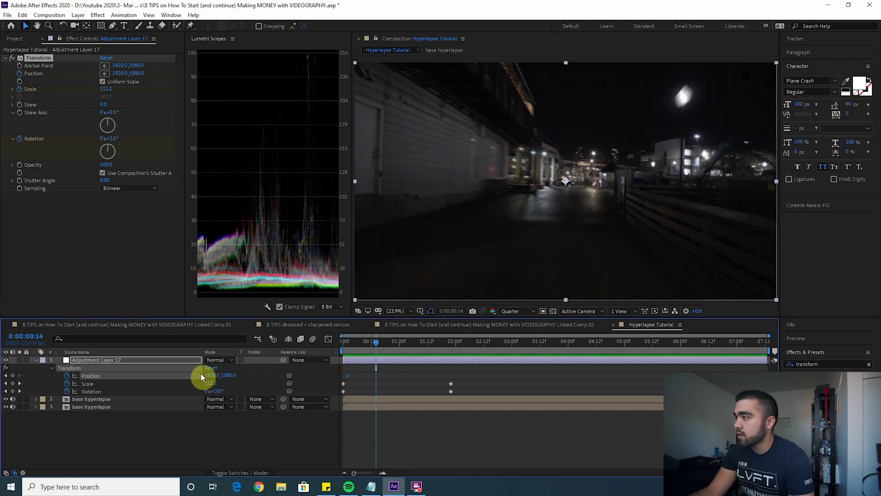
drag(207, 375, 191, 378)
drag(387, 343, 407, 349)
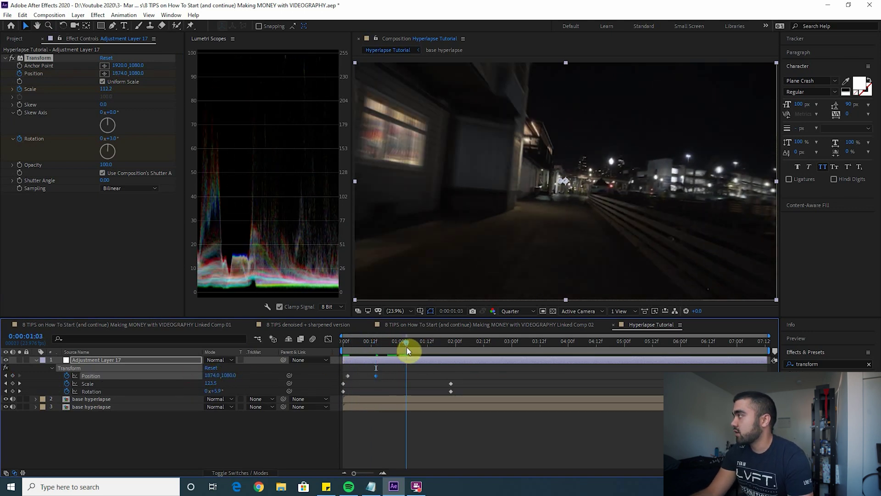
drag(226, 376, 213, 378)
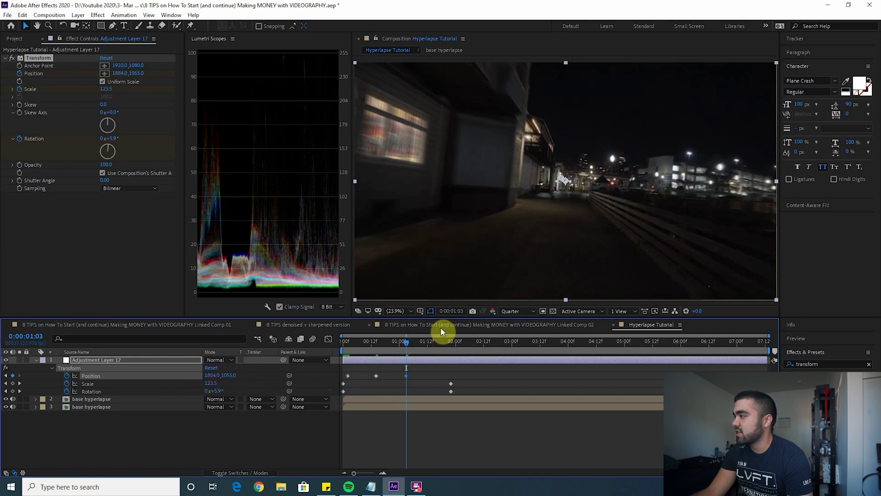
Keep recentring the walkway with Transform position keyframes at intervals up to 0:00:06:06, ending there at 1910, 1006.
drag(473, 343, 479, 344)
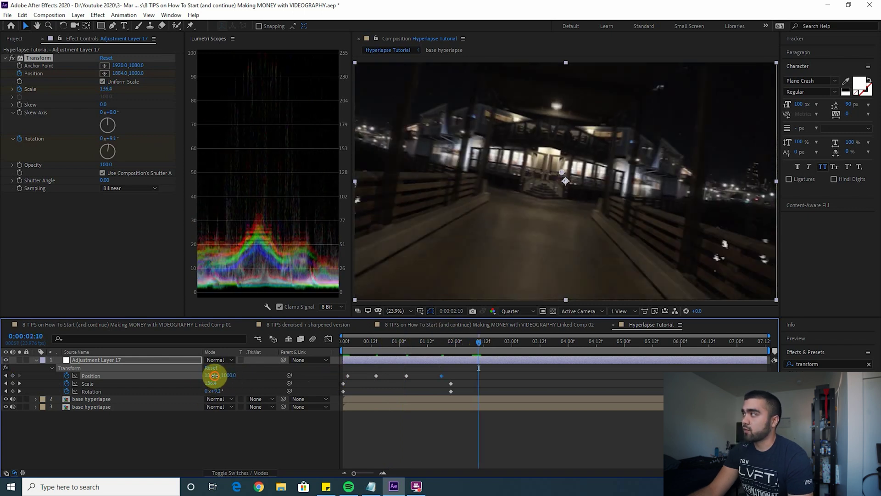
drag(215, 375, 244, 380)
drag(229, 376, 231, 376)
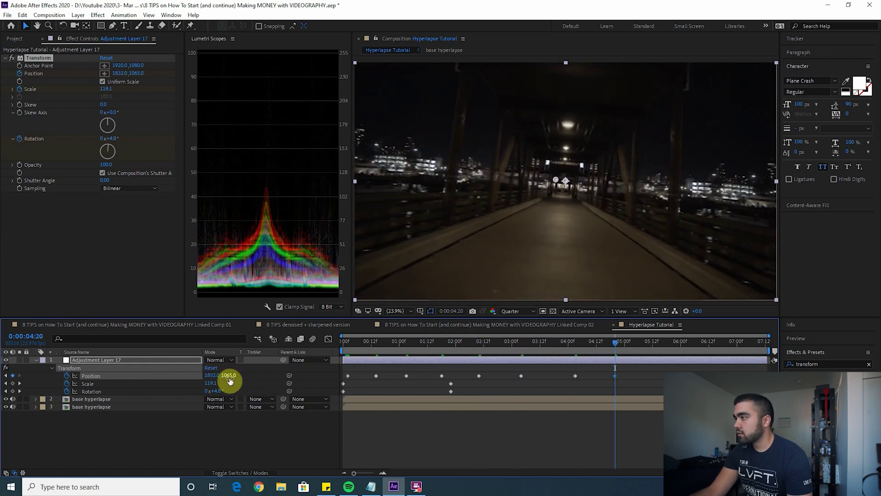
mouse_move(228, 375)
mouse_down()
mouse_move(250, 377)
mouse_move(232, 374)
mouse_up()
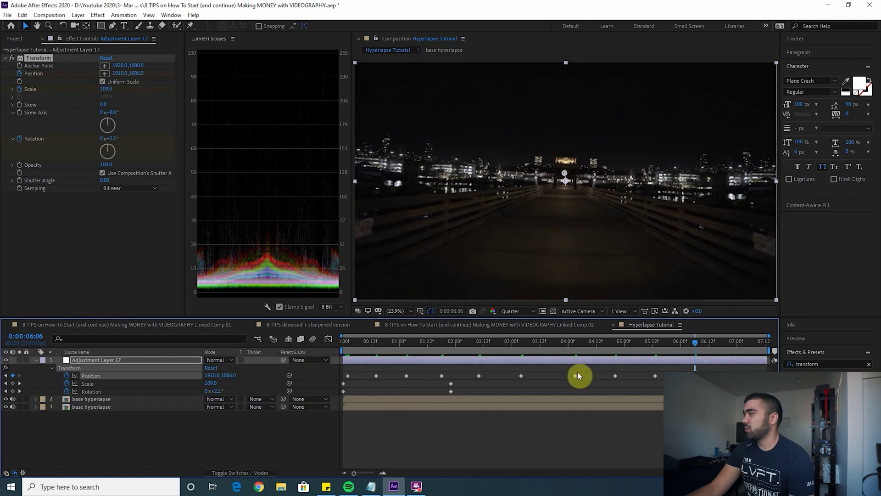
Keyframe the Transform position at 1944, 1050 at 0:00:06:19 and at 1928, 1040 at 0:00:07:12.
drag(713, 343, 725, 342)
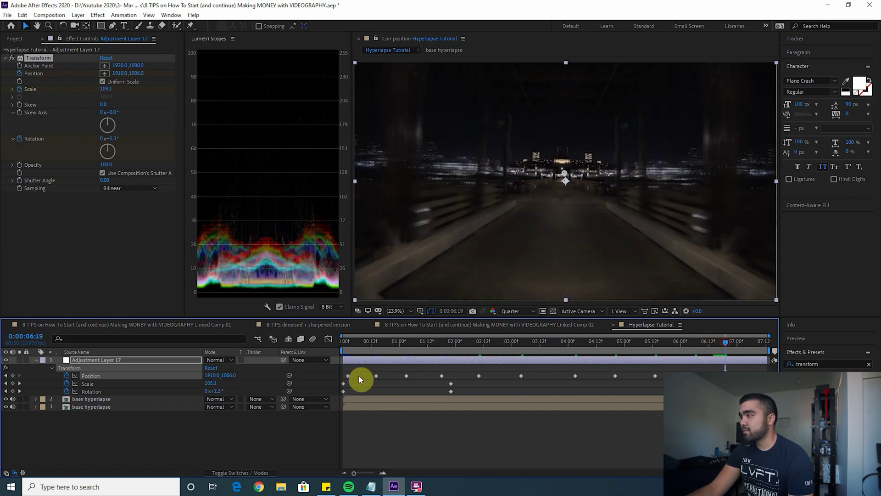
drag(225, 377, 224, 379)
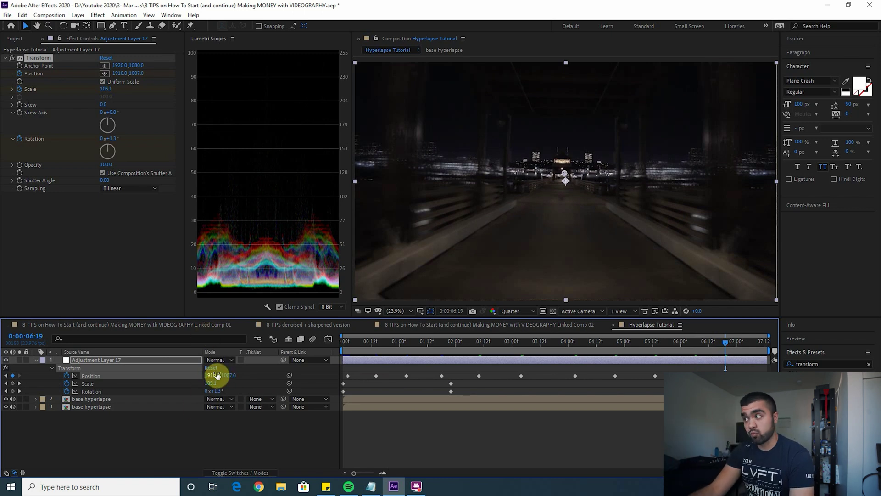
mouse_move(217, 375)
mouse_down()
mouse_move(240, 373)
mouse_move(230, 381)
mouse_up()
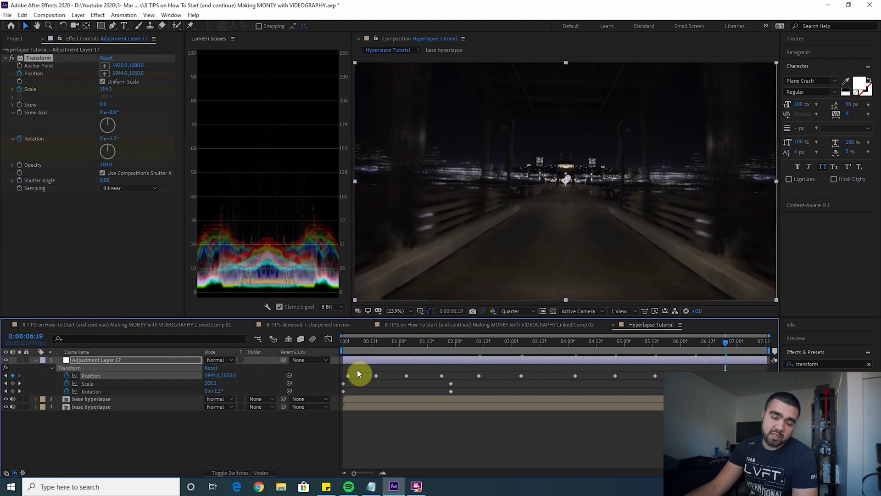
drag(728, 344, 750, 345)
mouse_move(213, 378)
mouse_down()
mouse_move(178, 378)
mouse_move(226, 375)
mouse_up()
click(178, 381)
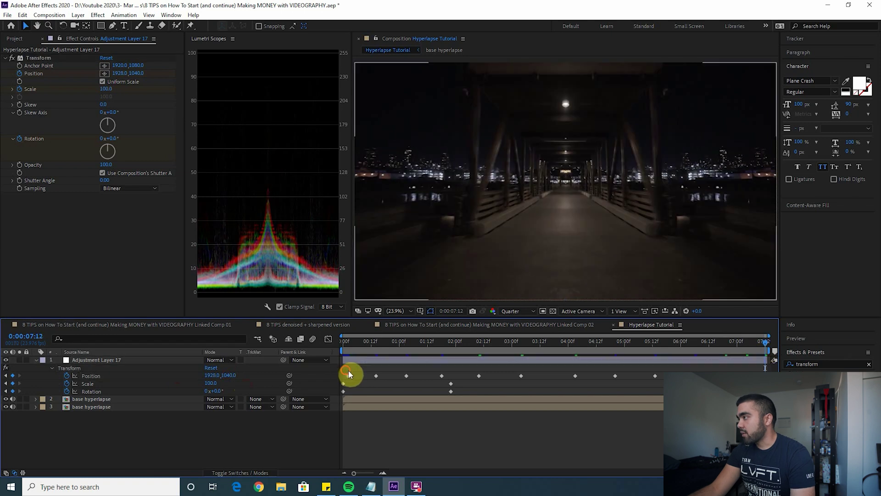
Smooth the interpolation of all the Transform position keyframes and play back the composition from the start.
drag(349, 370, 654, 378)
drag(765, 367, 765, 368)
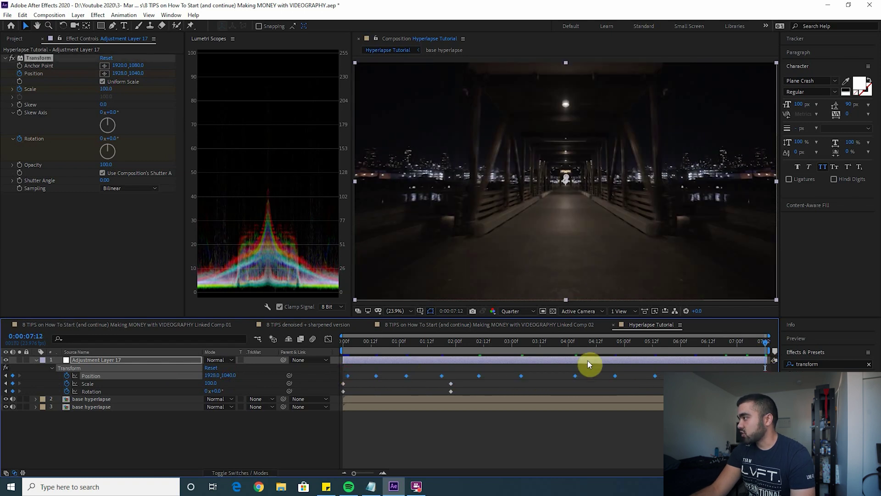
key(space)
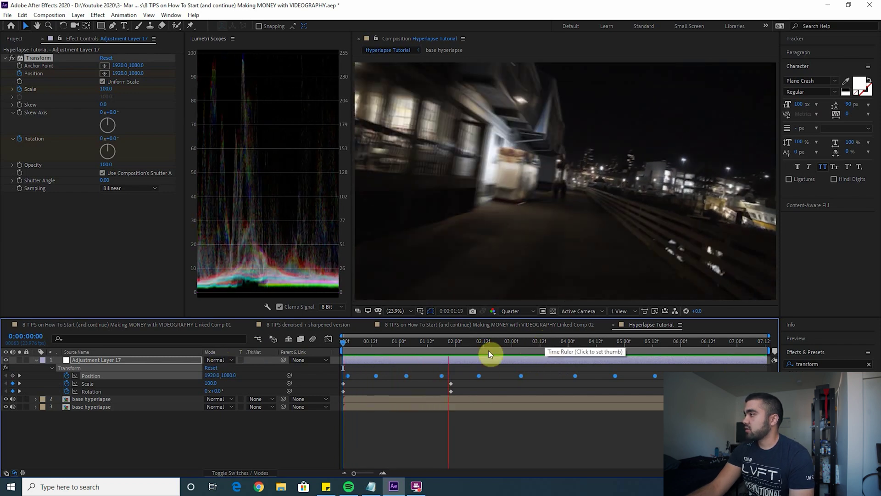
Find the off-centre moment in the opening second and keyframe the Transform position at 1838.7, 1087.4 at 0:00:00:21.
click(360, 348)
drag(360, 347, 383, 349)
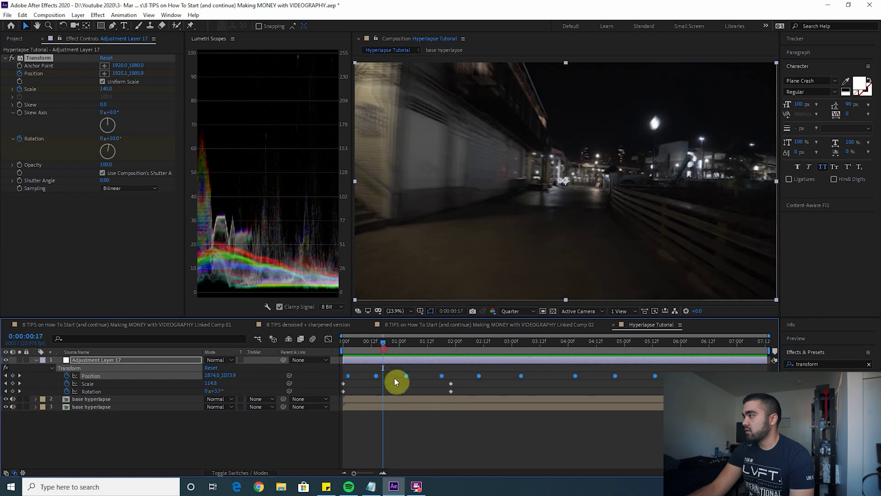
click(388, 366)
drag(383, 341, 395, 342)
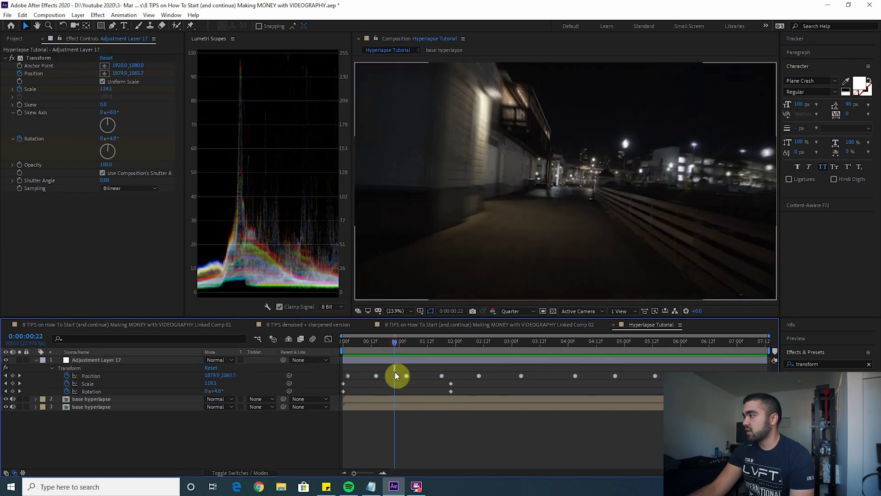
click(394, 360)
click(392, 341)
drag(214, 375, 232, 372)
Add a Transform position keyframe between the first two and set the one at 0:00:00:02 to 1895, 1080.
drag(405, 346, 367, 356)
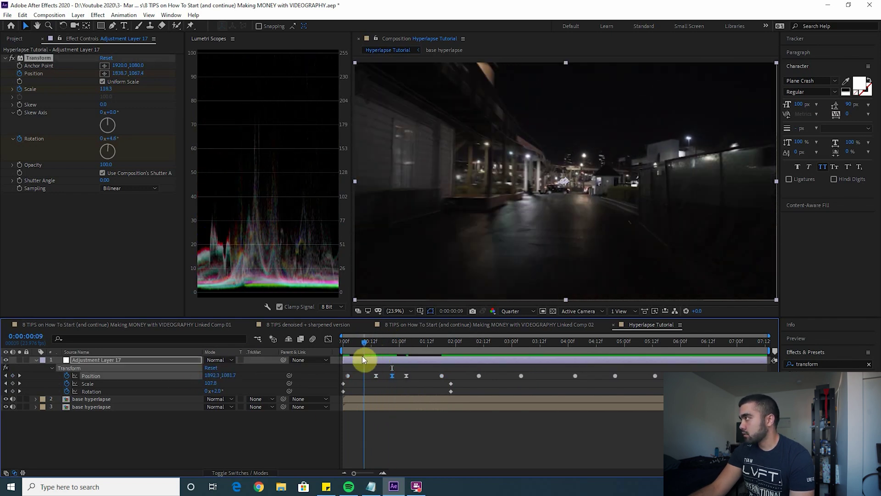
drag(212, 377, 225, 376)
drag(361, 342, 347, 343)
drag(213, 376, 208, 379)
Smooth the first five Transform position keyframes and play back the composition from 0:00:00:00.
drag(347, 342, 342, 344)
drag(419, 370, 348, 380)
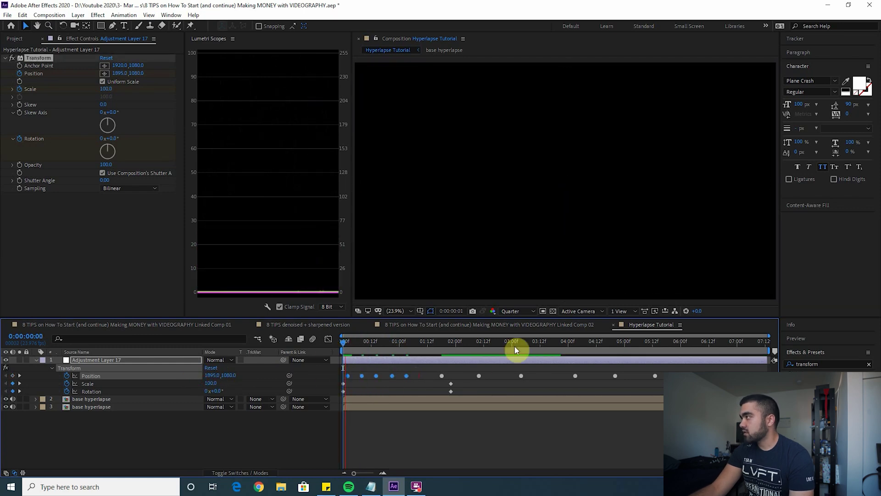
key(space)
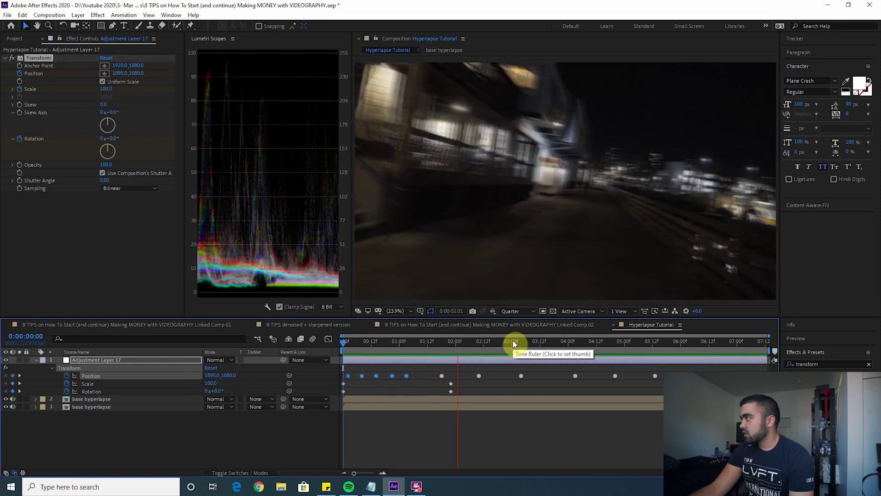